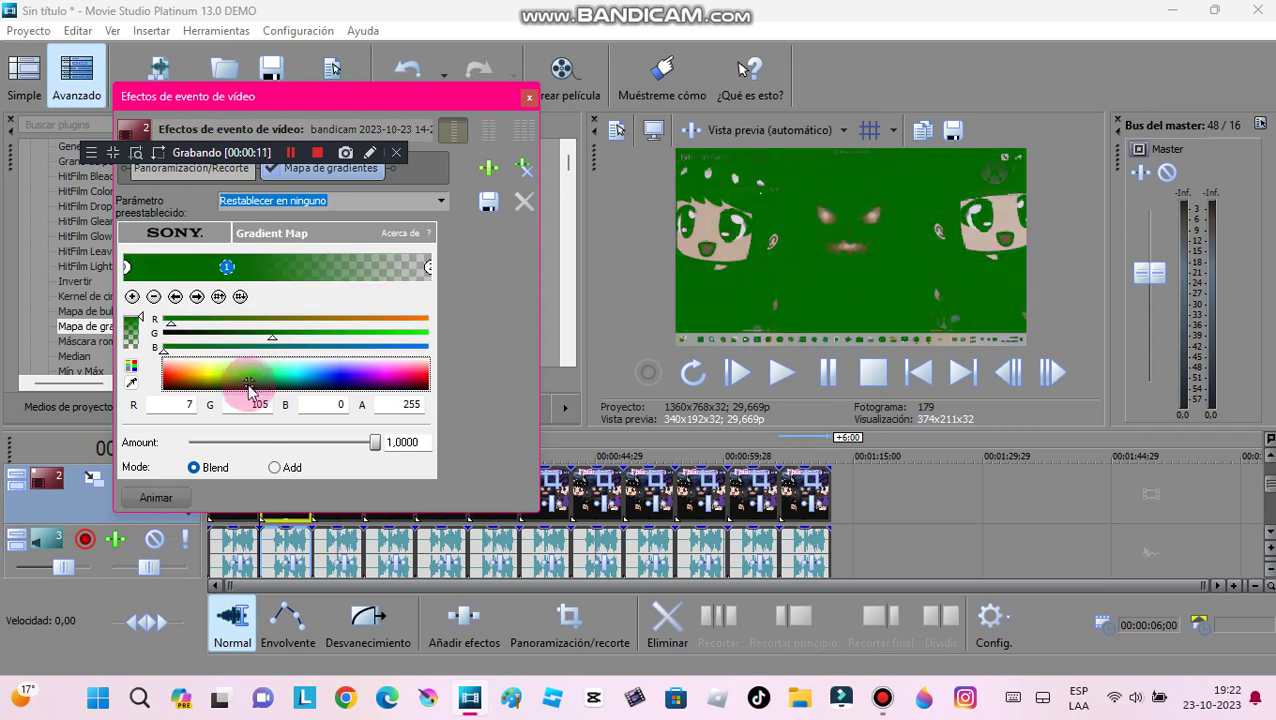
# Move gradient point 2 inward to about two thirds along the gradient and colour it dark green (R 4, G 45, B 0)
pyautogui.click(442, 267)
pyautogui.moveTo(430, 268); pyautogui.dragTo(319, 268)
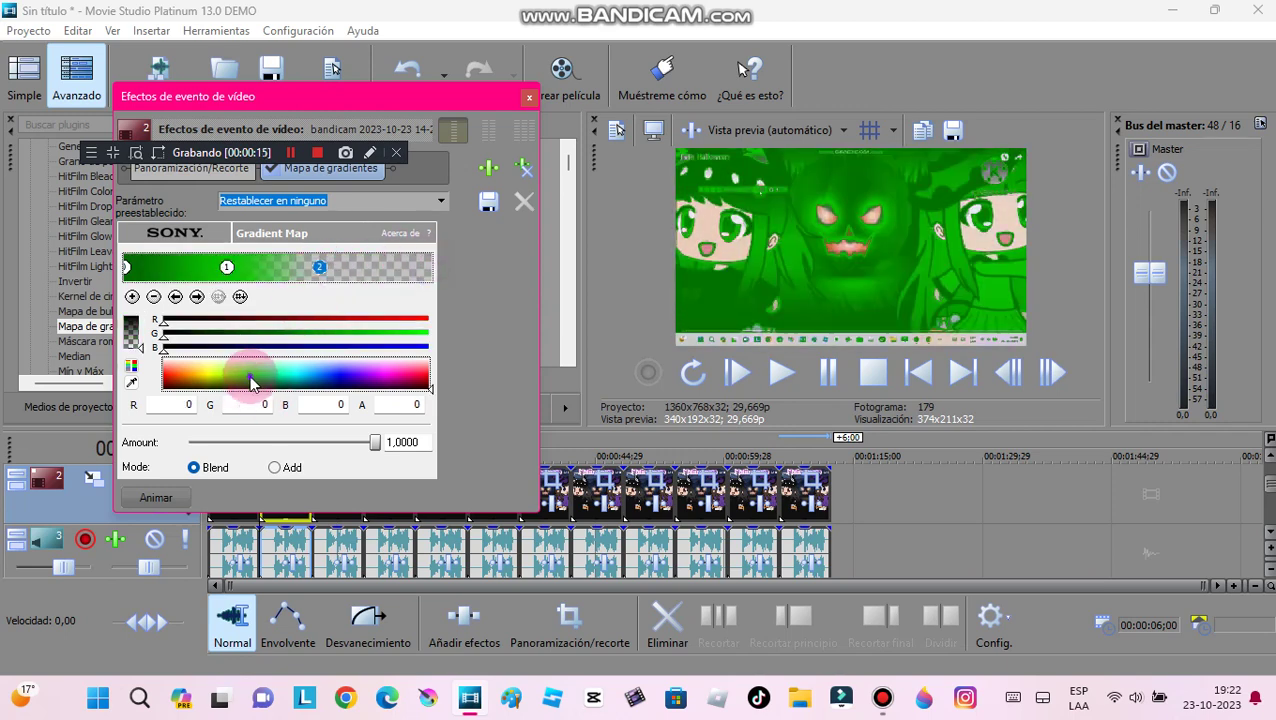
pyautogui.moveTo(250, 383); pyautogui.dragTo(248, 392)
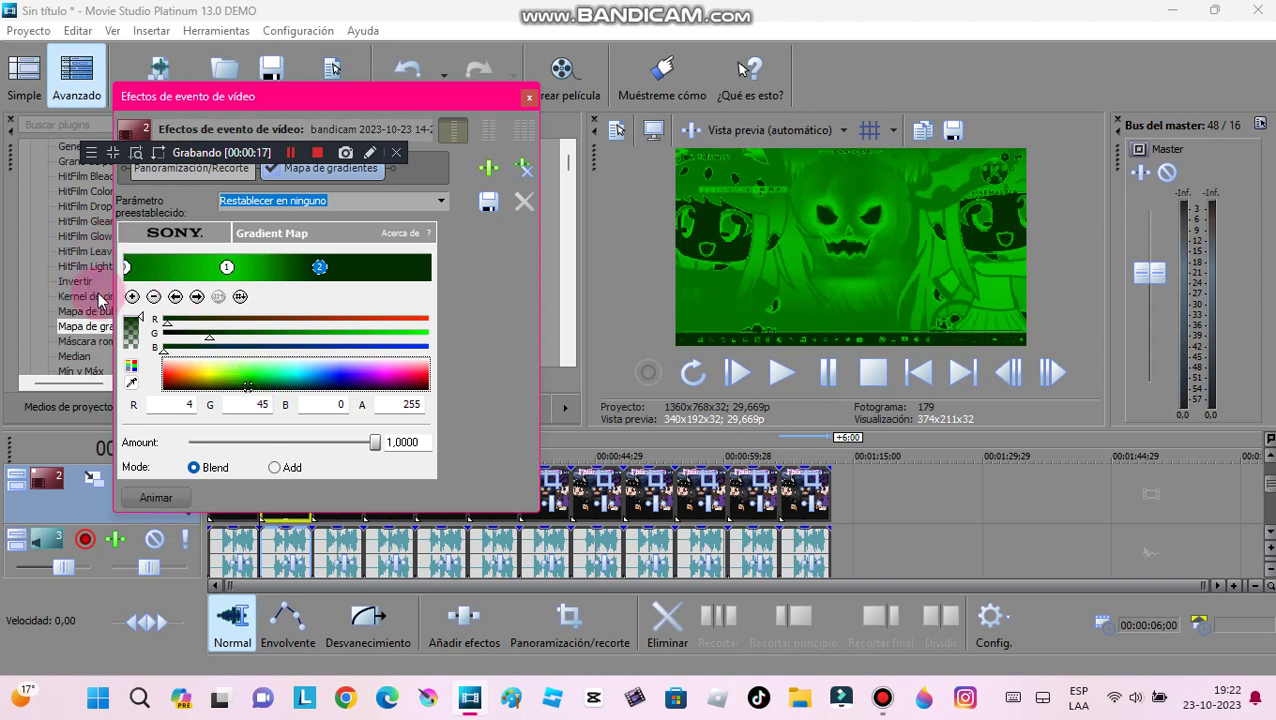
# Add a third point between point 2 and the gradient's right end and colour it opaque black
pyautogui.click(350, 264)
pyautogui.moveTo(358, 268); pyautogui.dragTo(396, 267)
pyautogui.moveTo(243, 378); pyautogui.dragTo(245, 408)
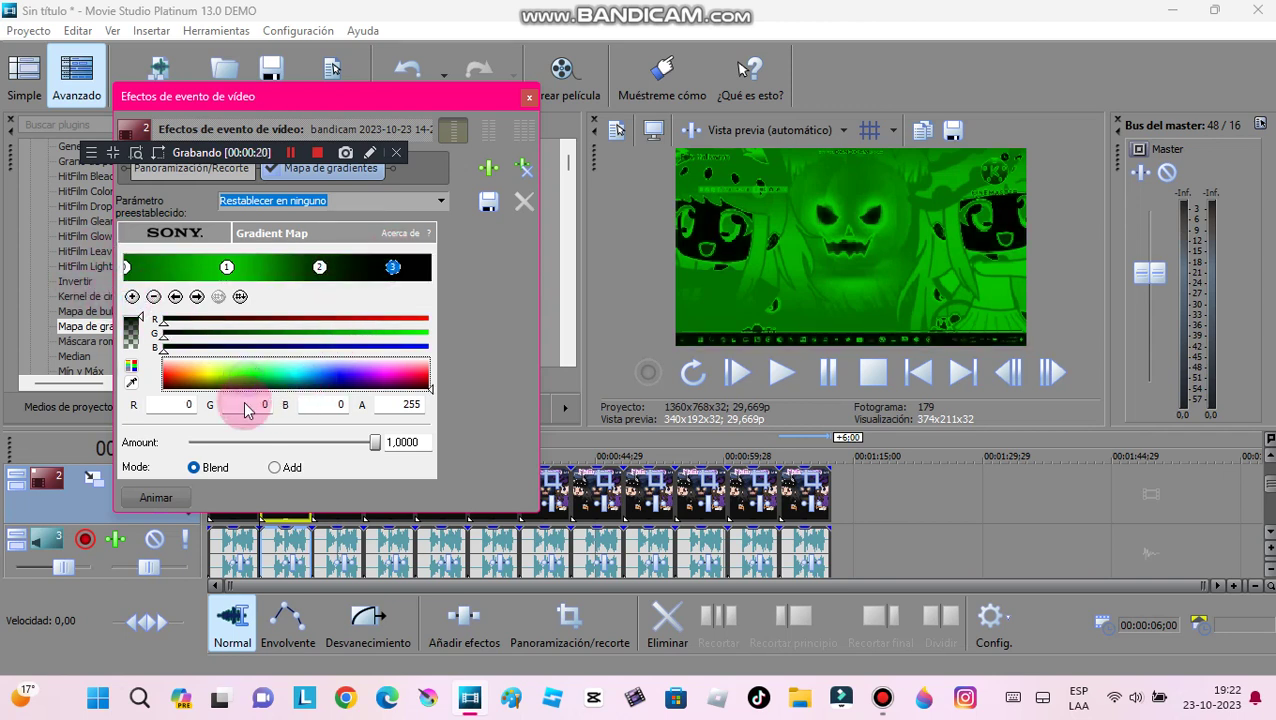
# Shift gradient points 2 and 1 slightly toward the start of the gradient
pyautogui.moveTo(320, 267); pyautogui.dragTo(289, 267)
pyautogui.click(224, 267)
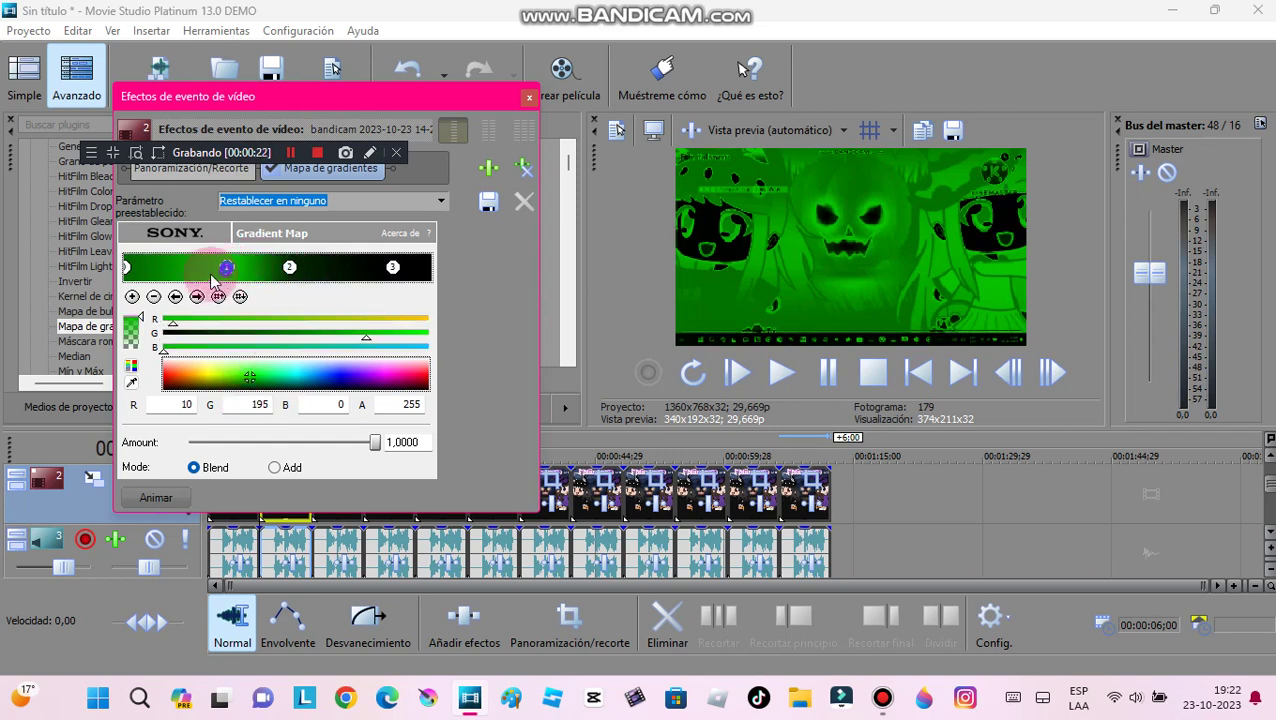
pyautogui.moveTo(212, 278); pyautogui.dragTo(199, 267)
# Add a fourth point near the gradient's right end, colour it green (R 1, G 120, B 0), and move point 3 closer to point 2
pyautogui.click(392, 267)
pyautogui.moveTo(390, 270); pyautogui.dragTo(446, 260)
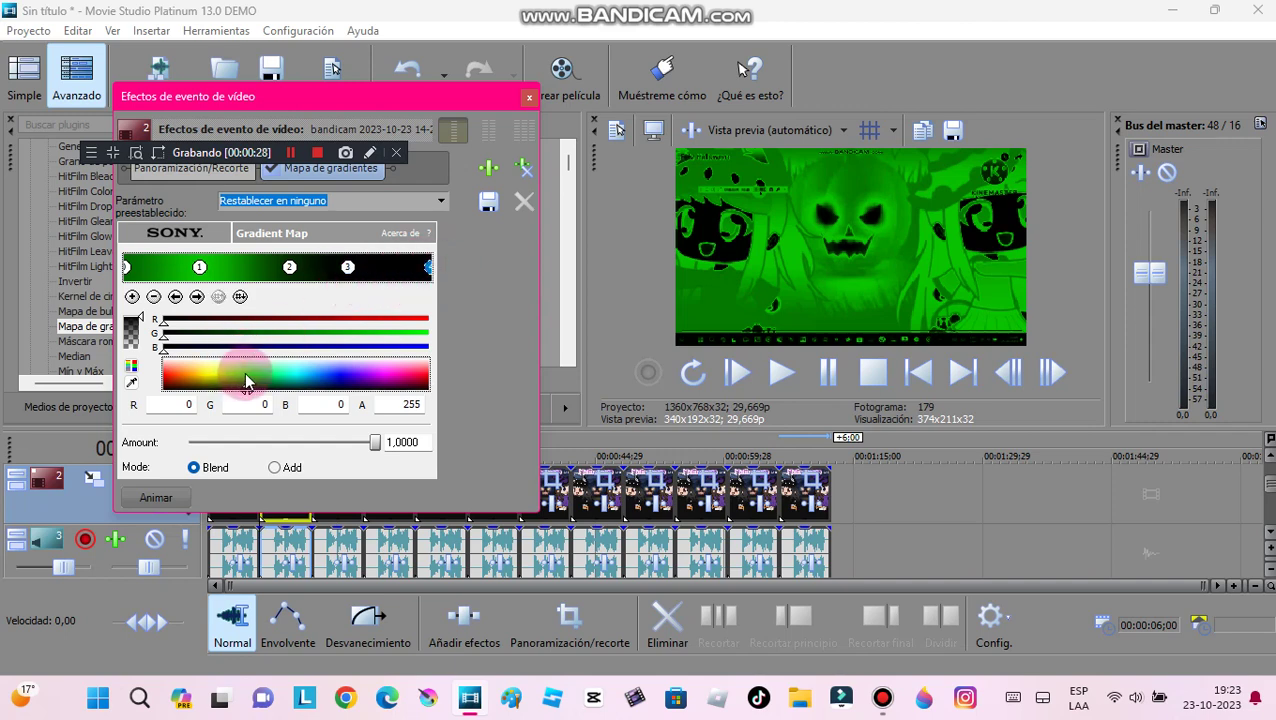
pyautogui.click(248, 373)
pyautogui.moveTo(251, 377); pyautogui.dragTo(252, 382)
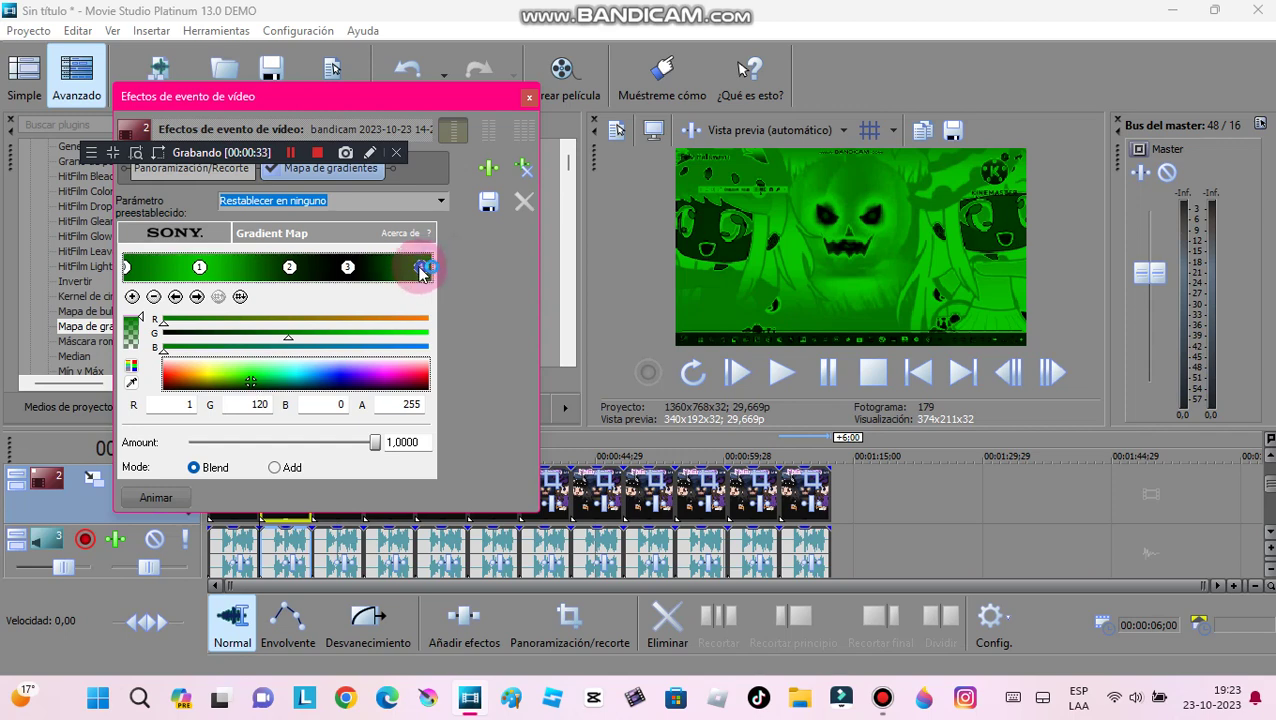
pyautogui.moveTo(347, 268); pyautogui.dragTo(341, 268)
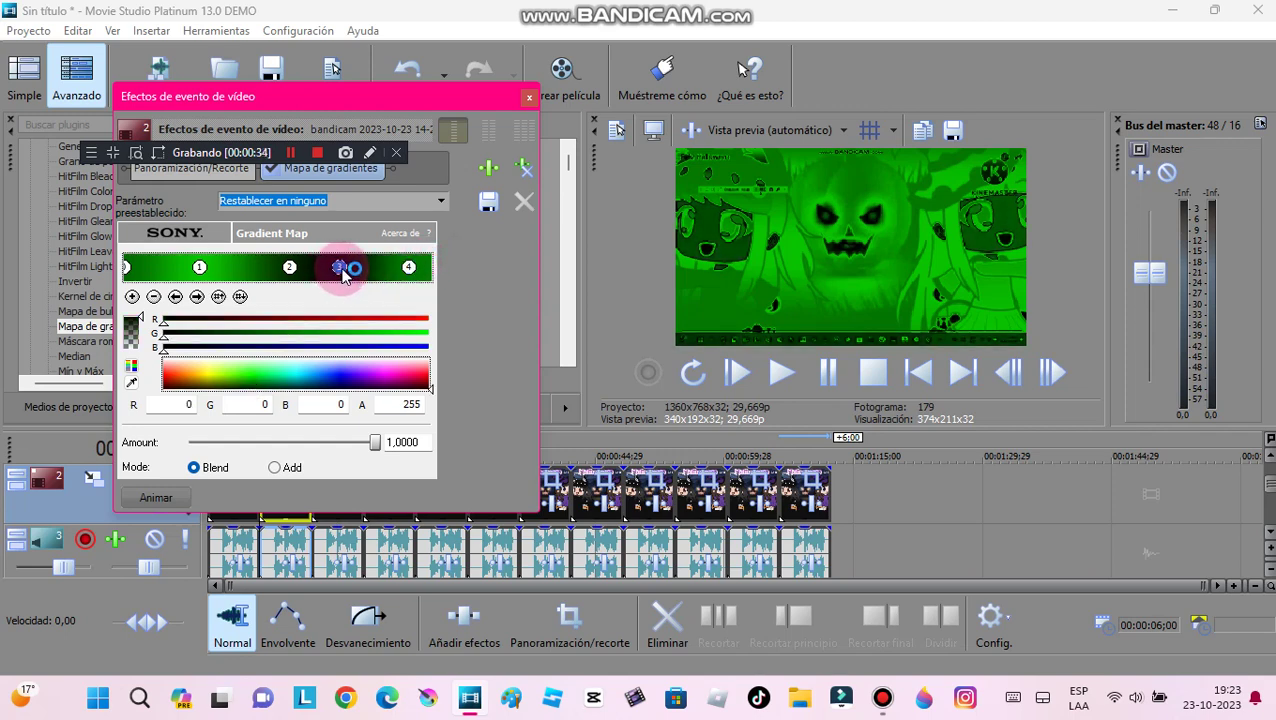
# Recolour gradient point 4 to a dark olive green (R 25, G 90, B 0)
pyautogui.click(408, 268)
pyautogui.click(240, 382)
pyautogui.moveTo(252, 384); pyautogui.dragTo(238, 387)
# Add a fifth point in dark green at the gradient's right end and shift points 4, 3 and 2 slightly toward the start
pyautogui.click(135, 297)
pyautogui.click(425, 265)
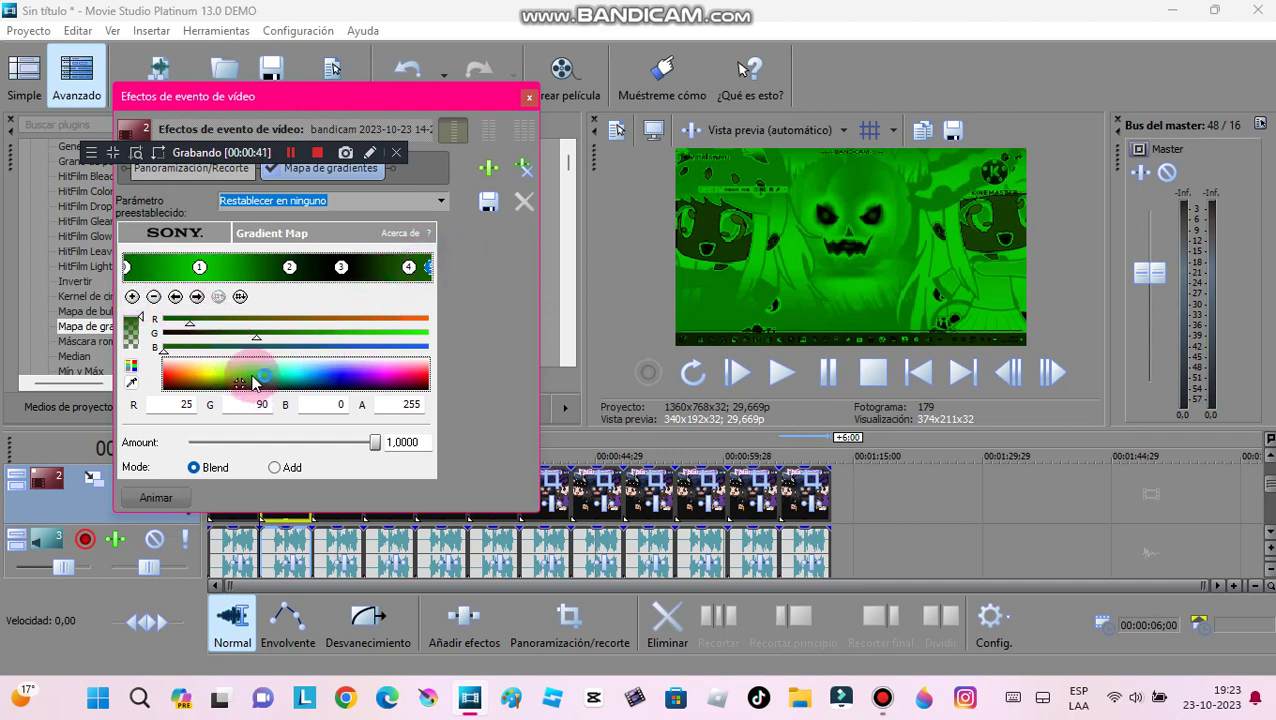
pyautogui.moveTo(254, 378); pyautogui.dragTo(255, 397)
pyautogui.moveTo(407, 266); pyautogui.dragTo(396, 266)
pyautogui.click(288, 268)
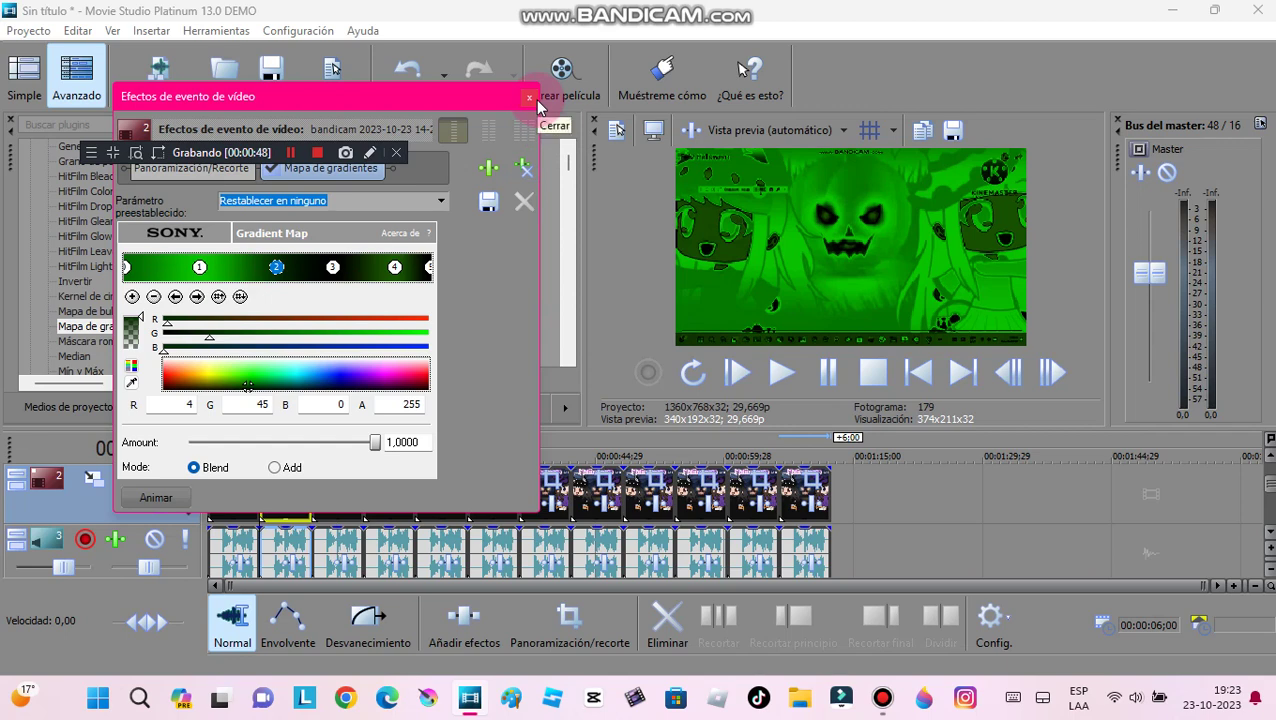
# Enter "Monsturos Major" as the Gradient Map preset name and close the video event effects window
pyautogui.press('capslock')
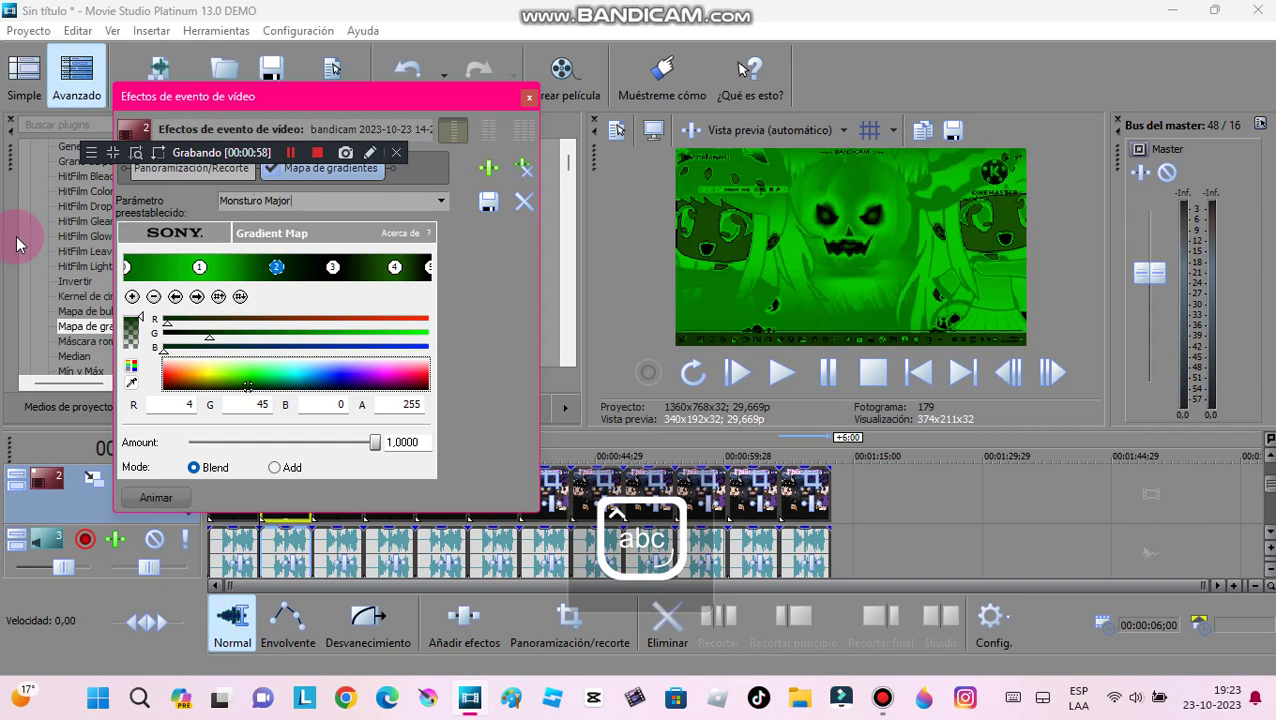
pyautogui.write('s')
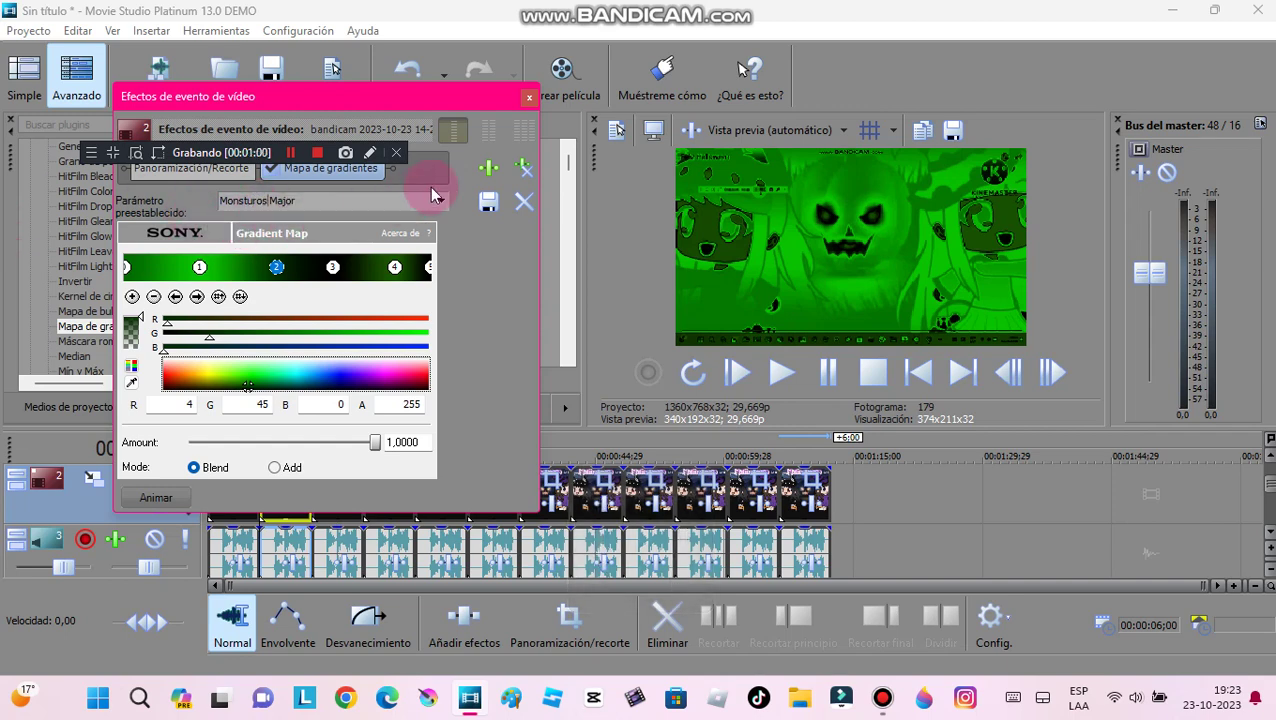
pyautogui.click(527, 97)
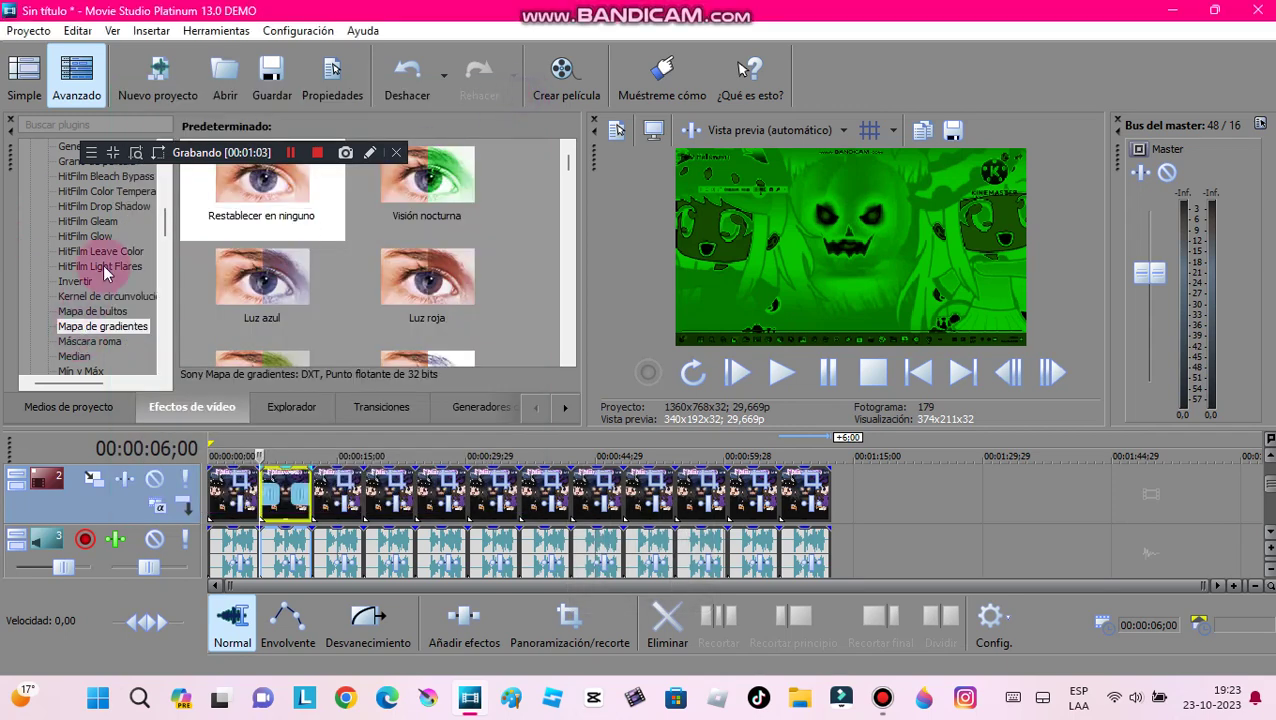
# Apply the default NewBlue ME Wiggle - OpenFX effect to the second video event on the timeline
pyautogui.scroll(-3, 160, 242)
pyautogui.moveTo(160, 242); pyautogui.dragTo(166, 252)
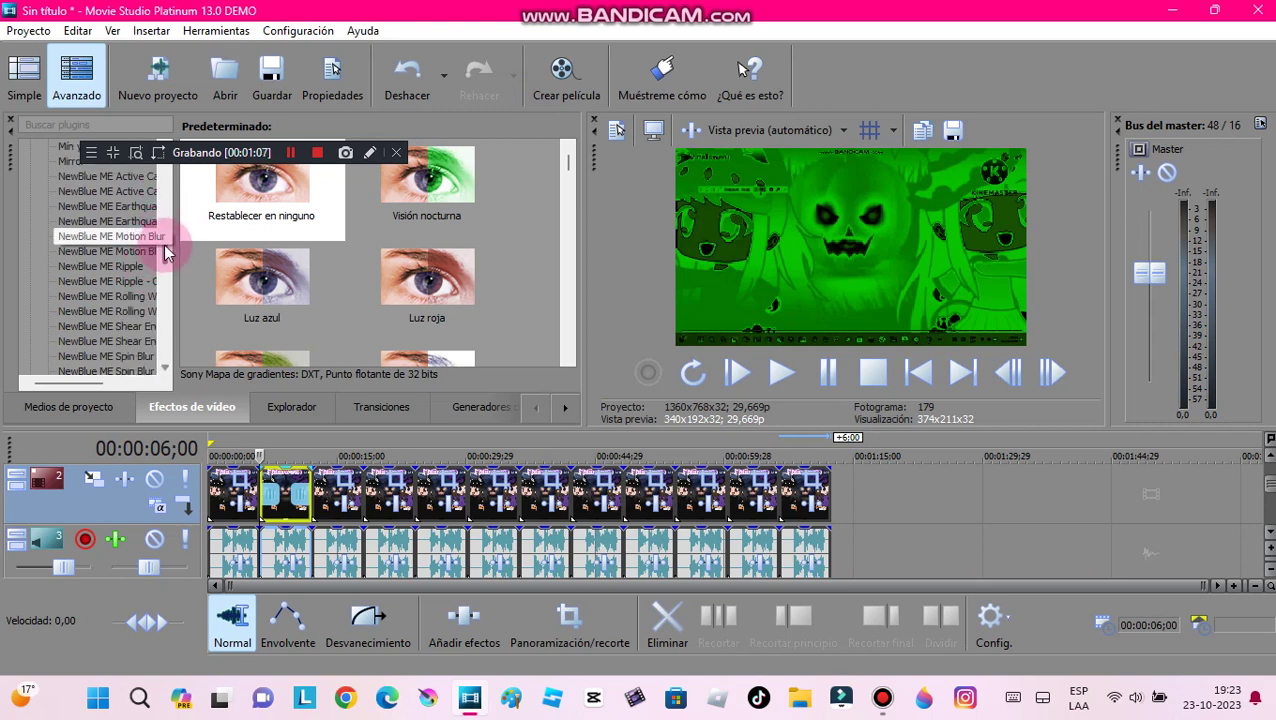
pyautogui.moveTo(166, 254); pyautogui.dragTo(159, 298)
pyautogui.moveTo(133, 345); pyautogui.dragTo(284, 473)
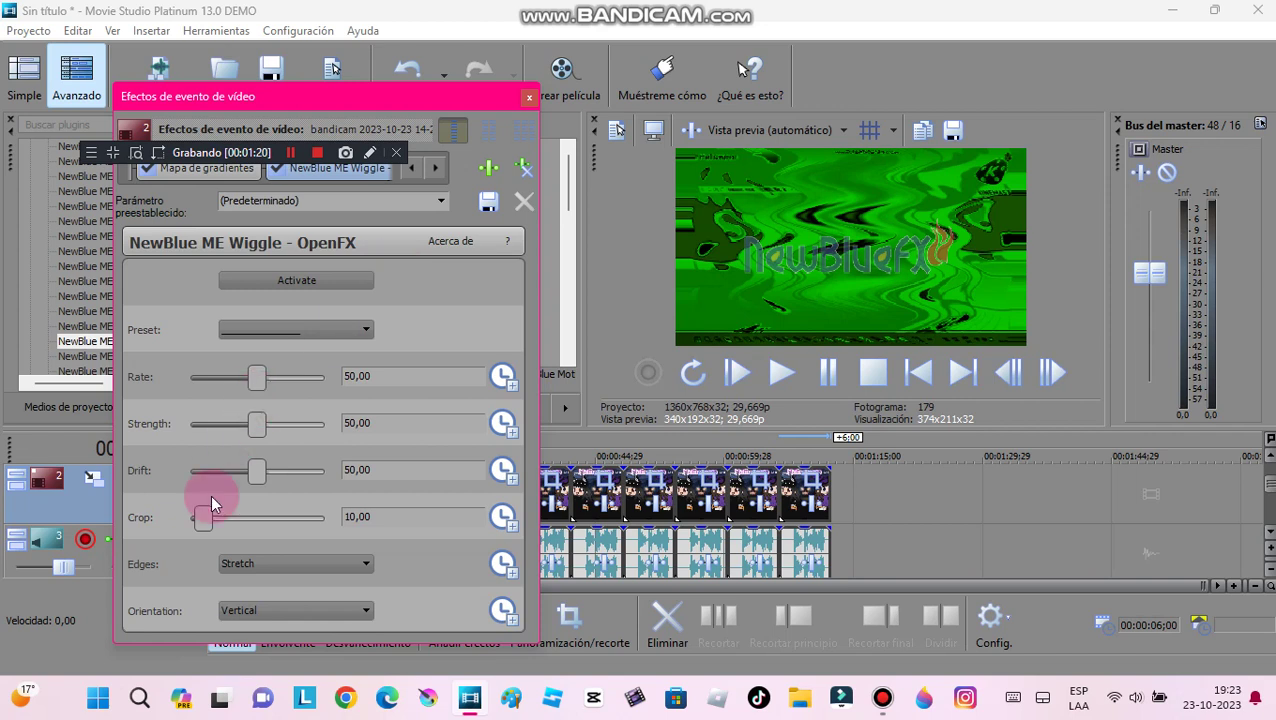
# Set the Wiggle effect's Crop to 0, Drift to 100 and Strength to 20
pyautogui.click(377, 512)
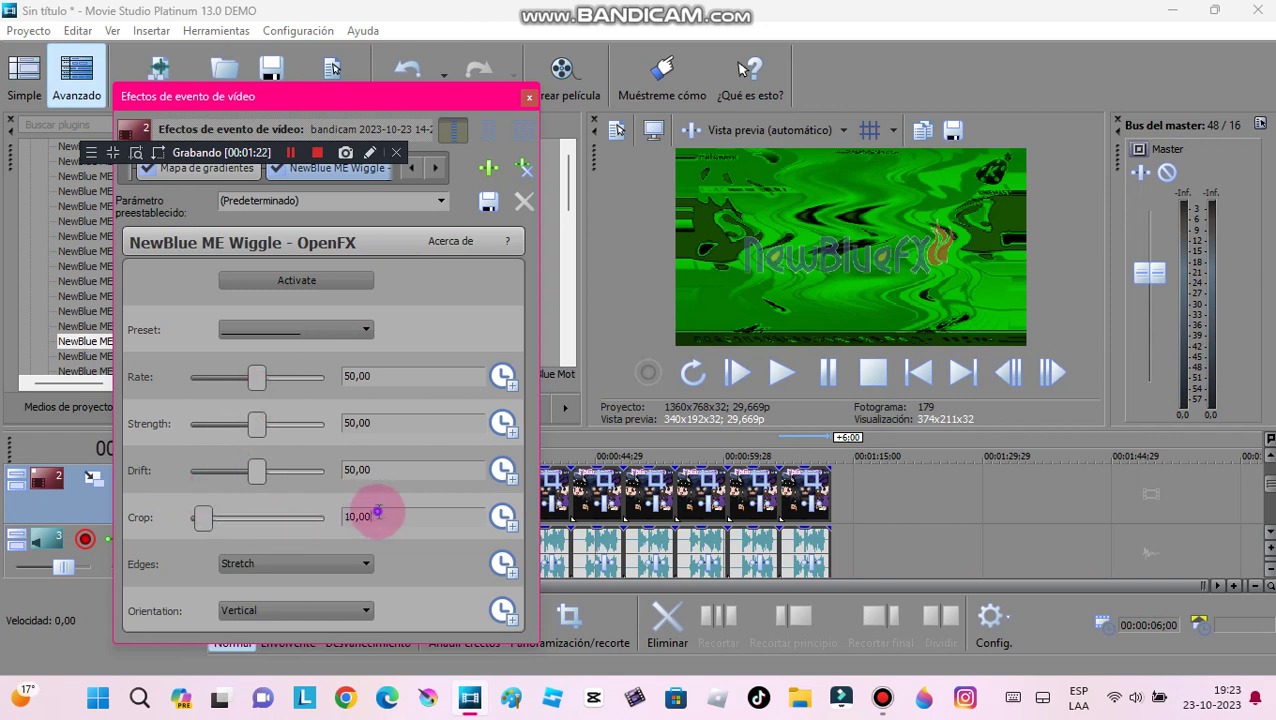
pyautogui.write('0')
pyautogui.doubleClick(408, 467)
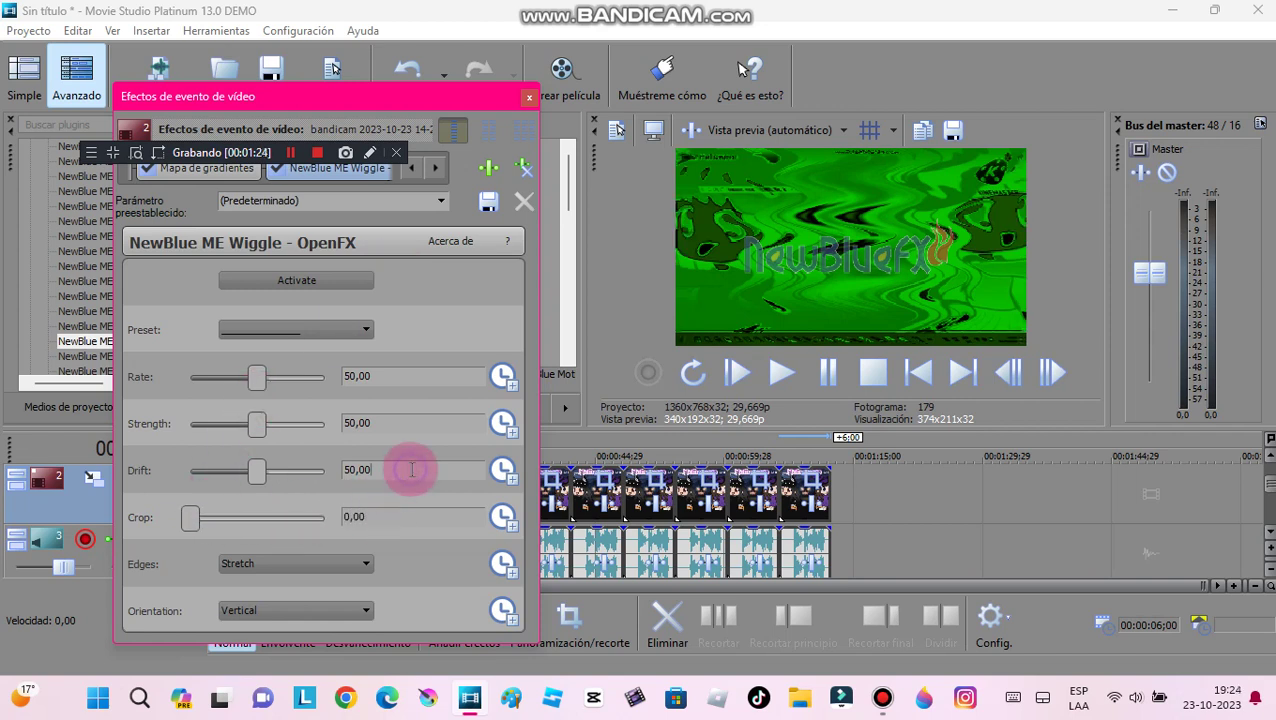
pyautogui.write('100')
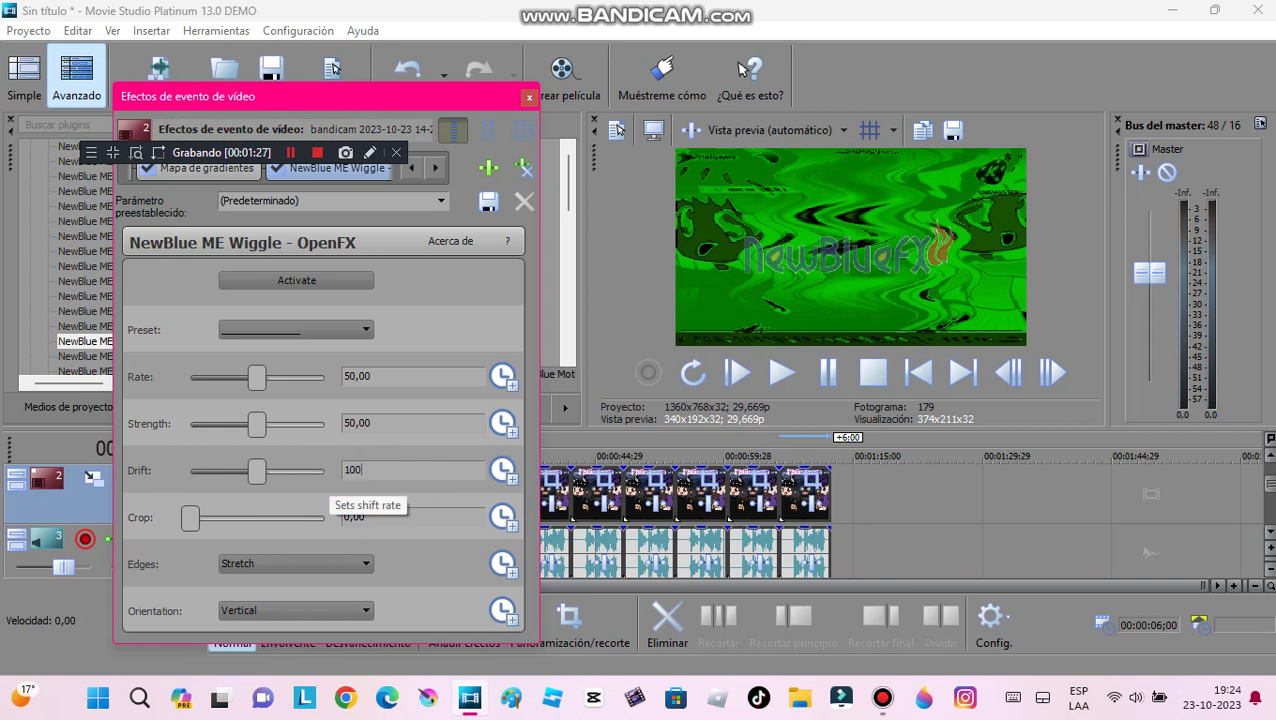
pyautogui.click(428, 422)
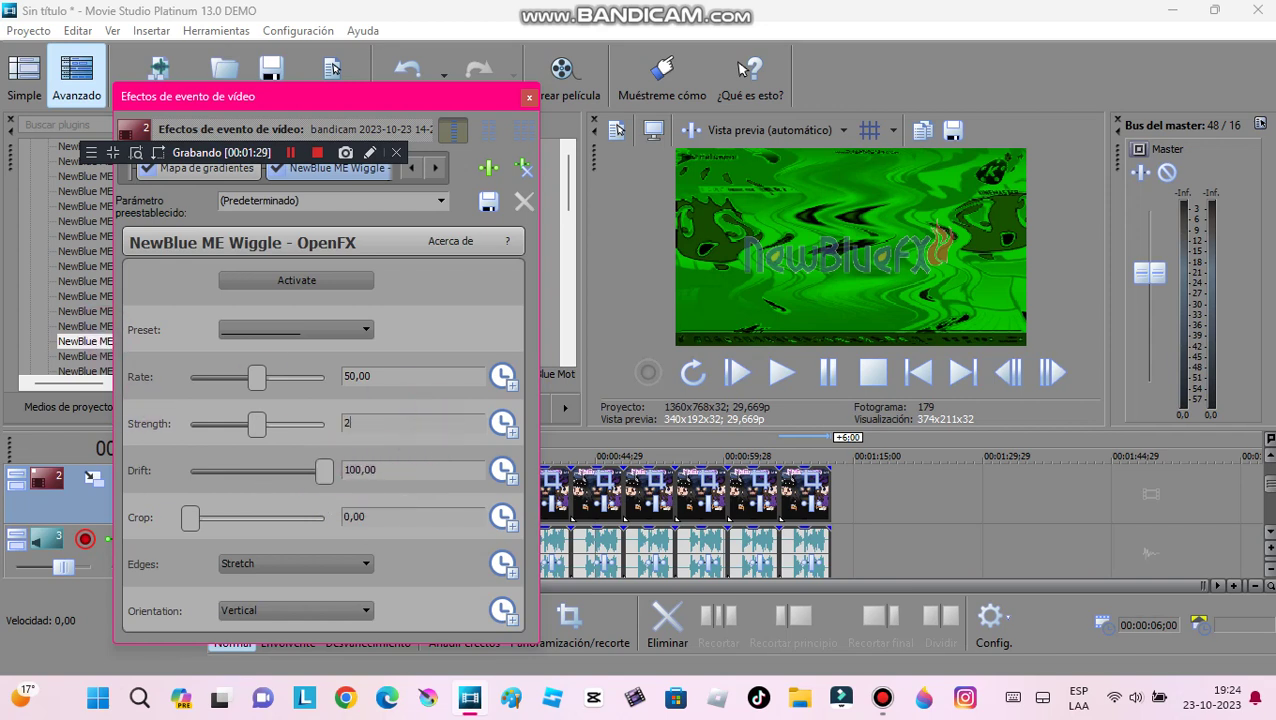
# Set the Wiggle effect's Rate to about 67.83 and its Edges option to Replicate
pyautogui.click(441, 379)
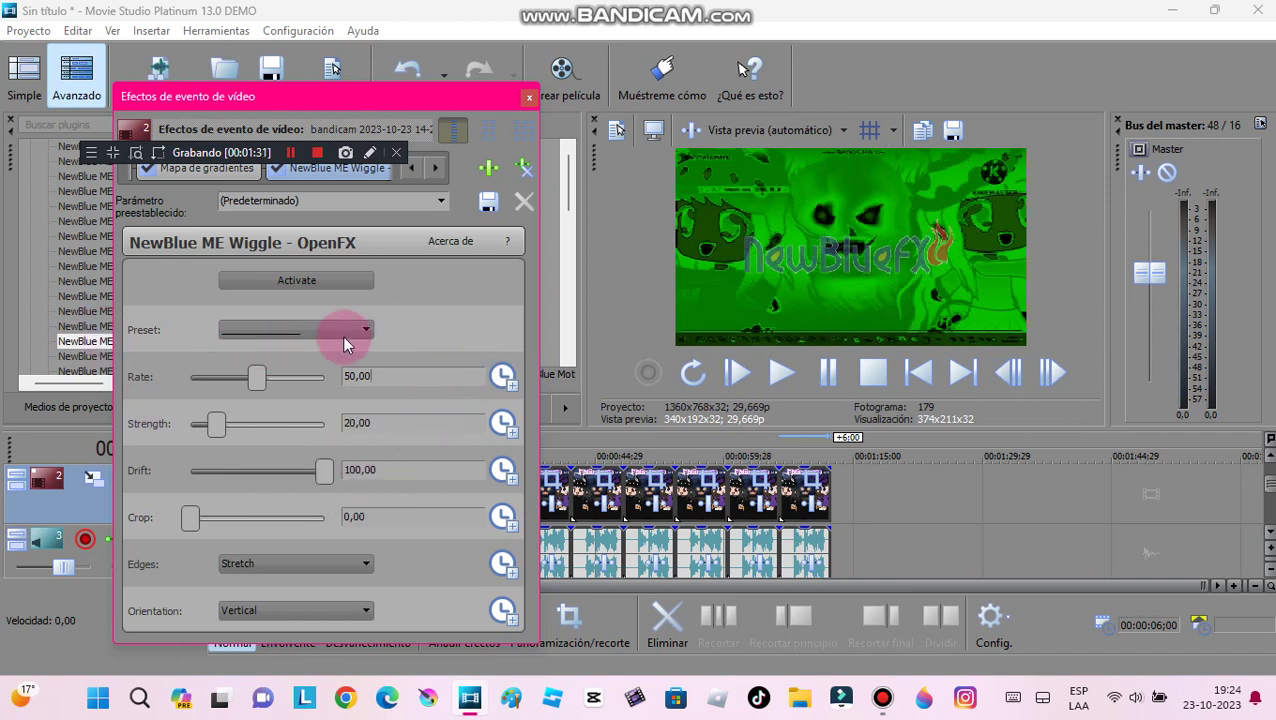
pyautogui.moveTo(265, 376)
pyautogui.mouseDown()
pyautogui.moveTo(296, 377)
pyautogui.moveTo(279, 391)
pyautogui.mouseUp()
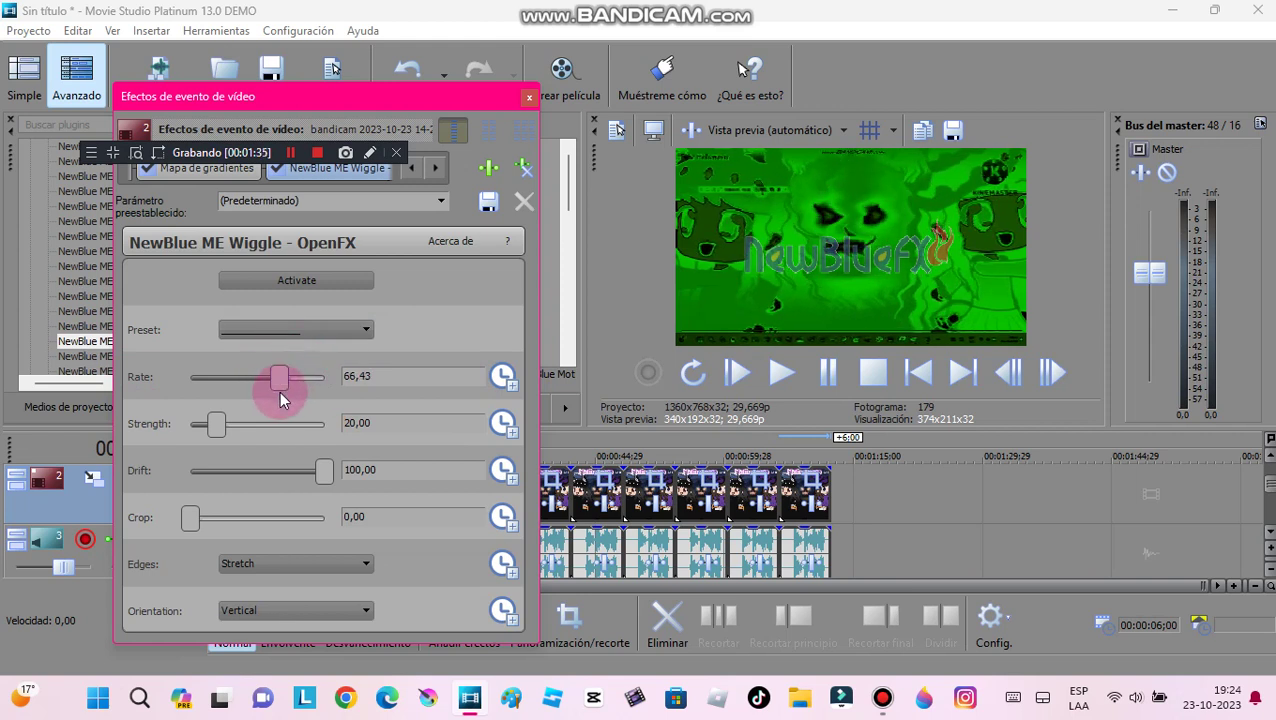
pyautogui.moveTo(280, 392); pyautogui.dragTo(292, 425)
pyautogui.click(333, 562)
pyautogui.click(333, 578)
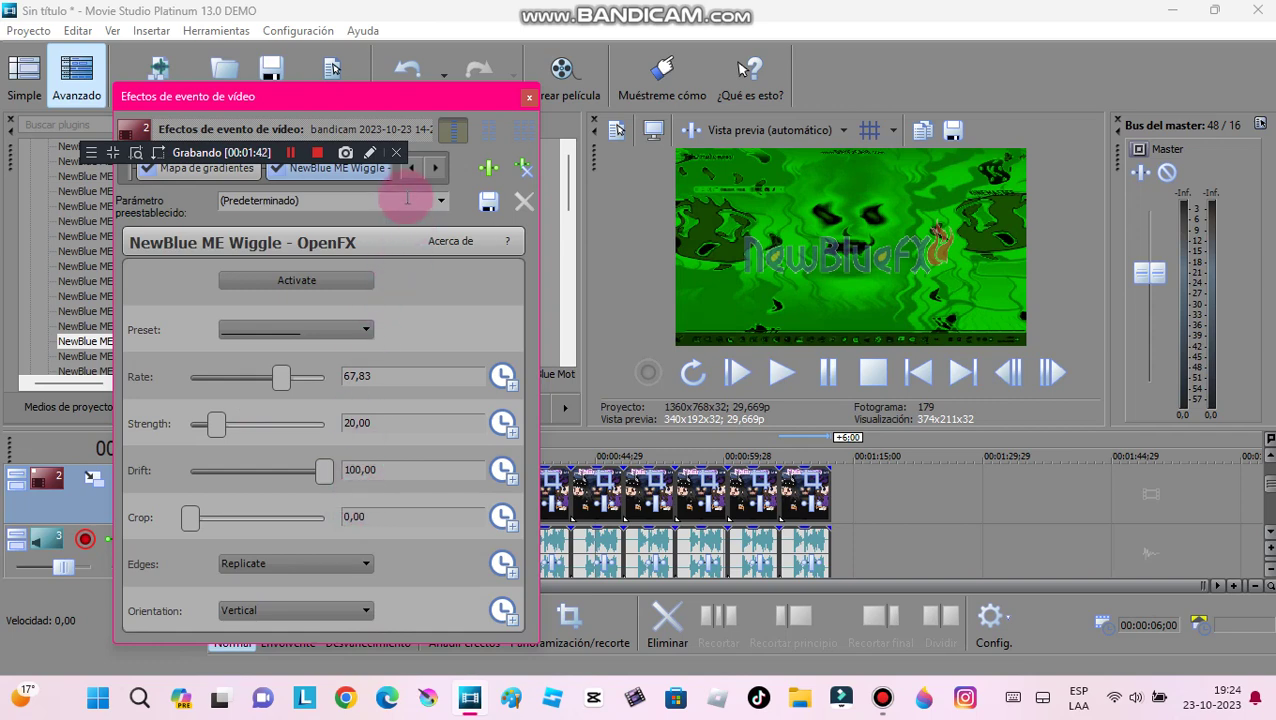
# Add the Sony Deformar effect from the Sony folder to the video event's effect chain
pyautogui.click(488, 168)
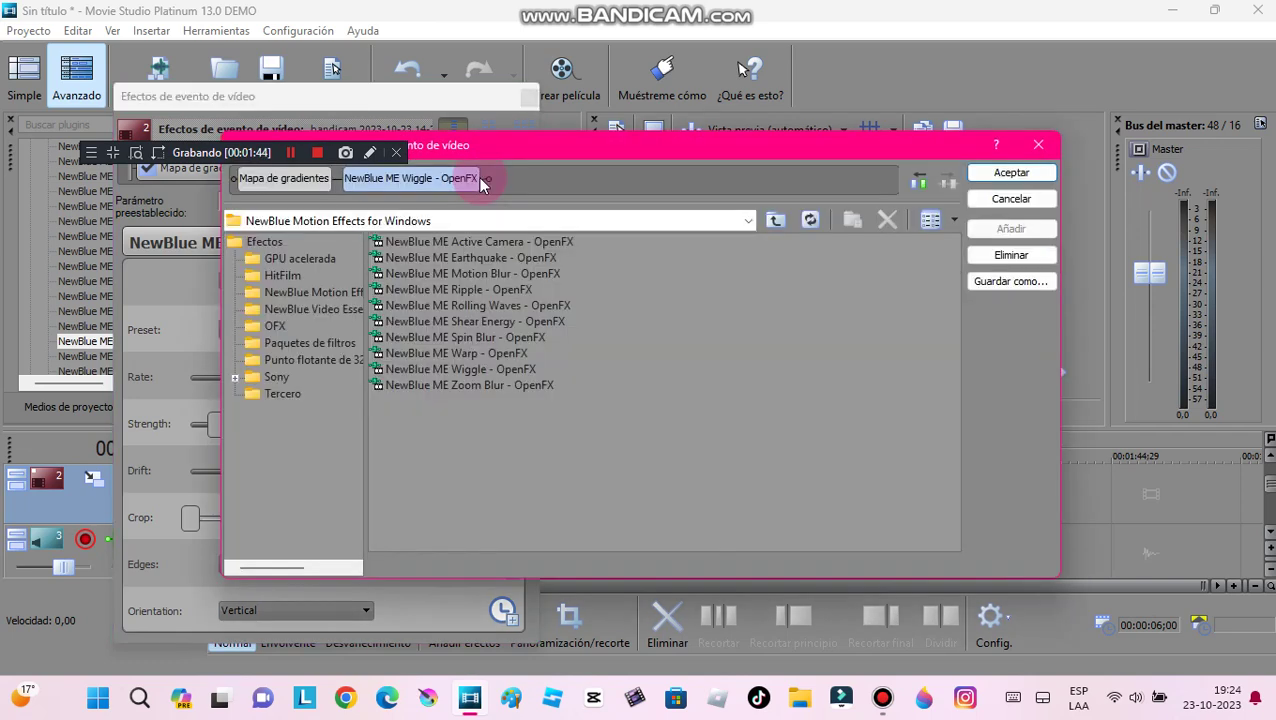
pyautogui.click(236, 378)
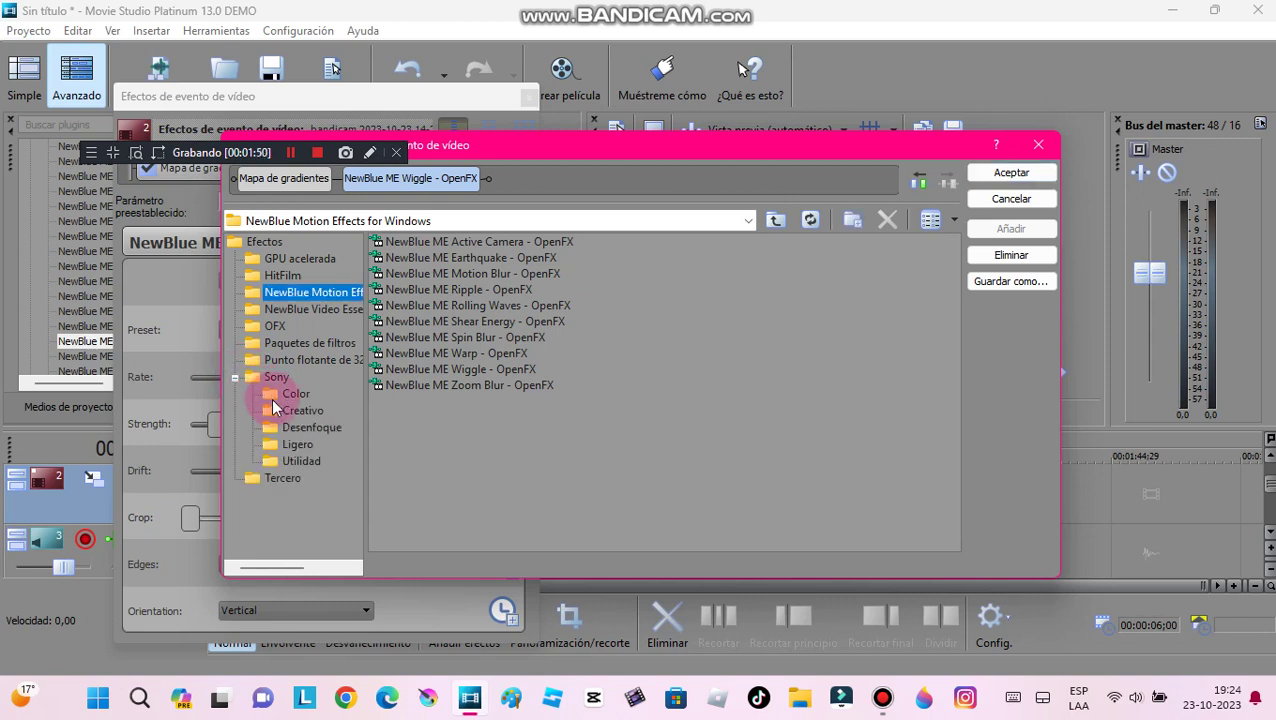
pyautogui.click(276, 408)
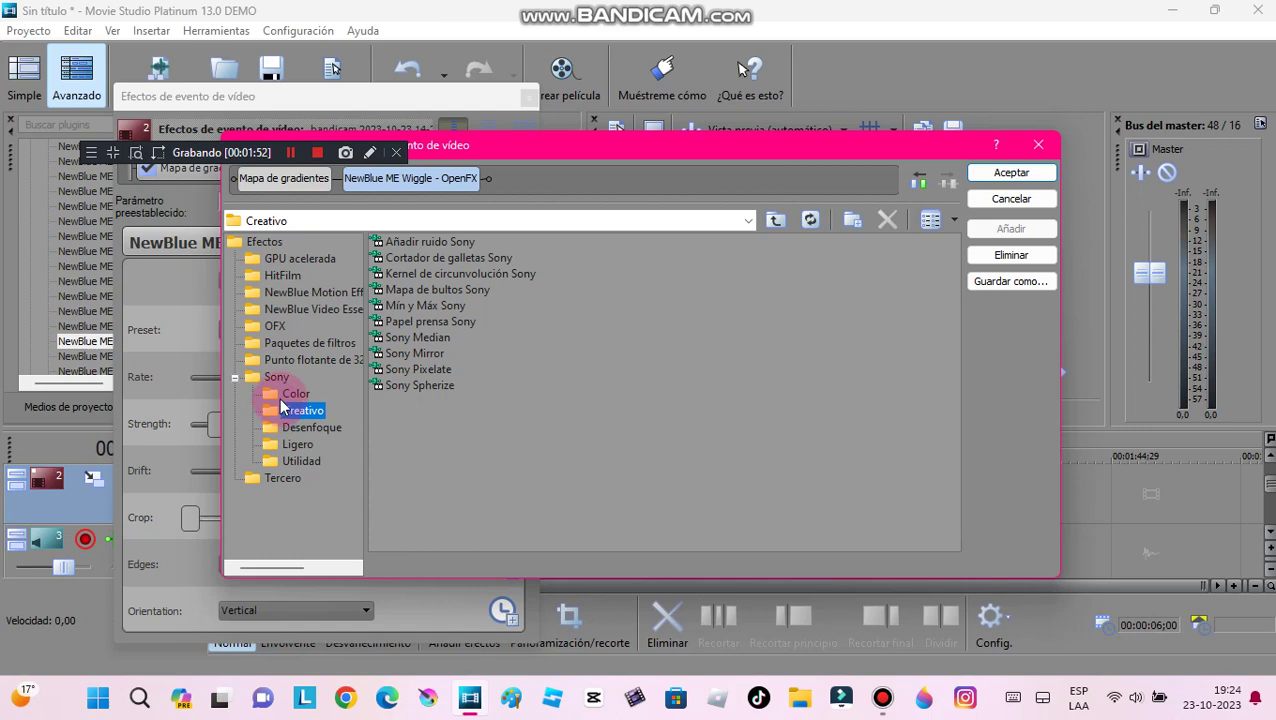
pyautogui.click(283, 428)
pyautogui.click(281, 448)
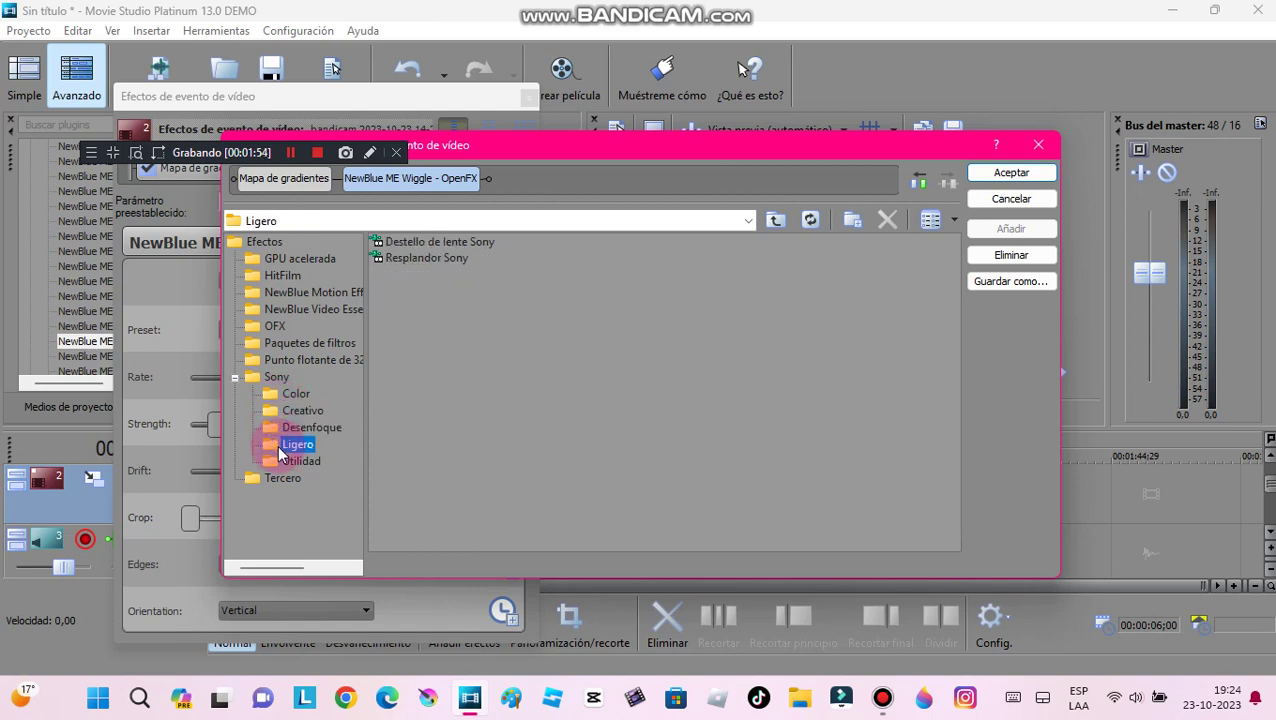
pyautogui.click(280, 462)
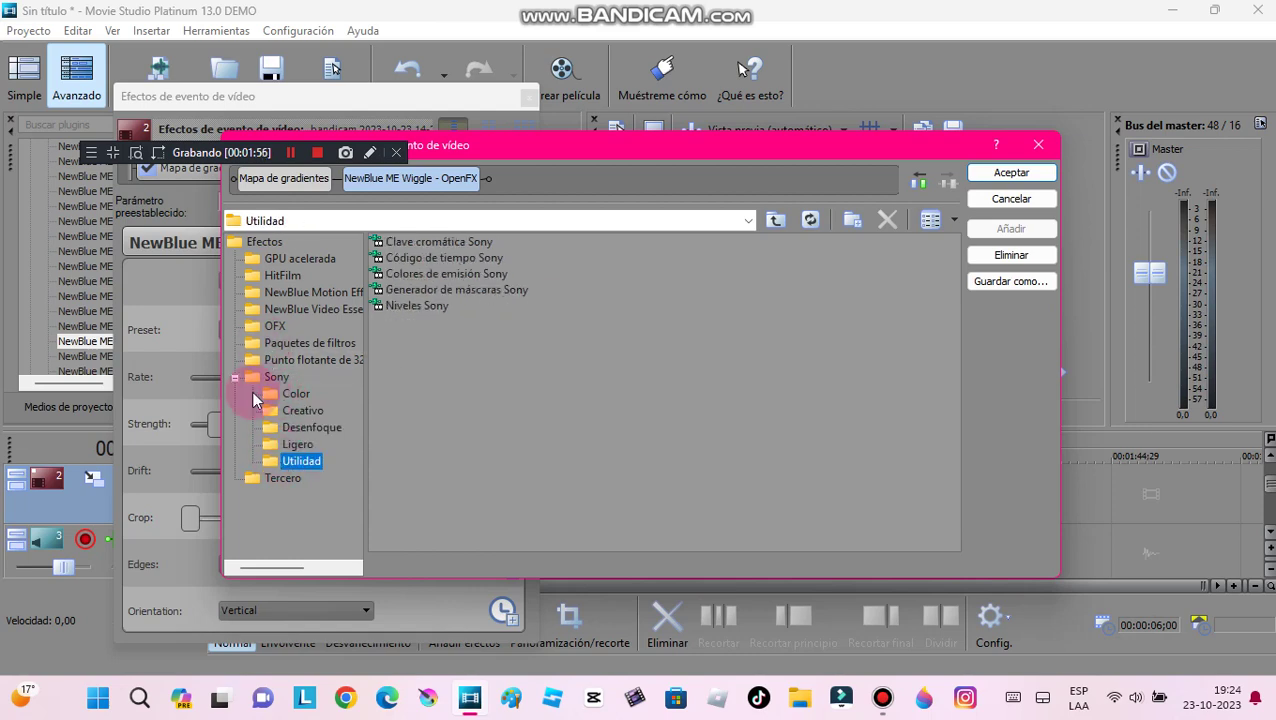
pyautogui.moveTo(456, 540); pyautogui.dragTo(876, 520)
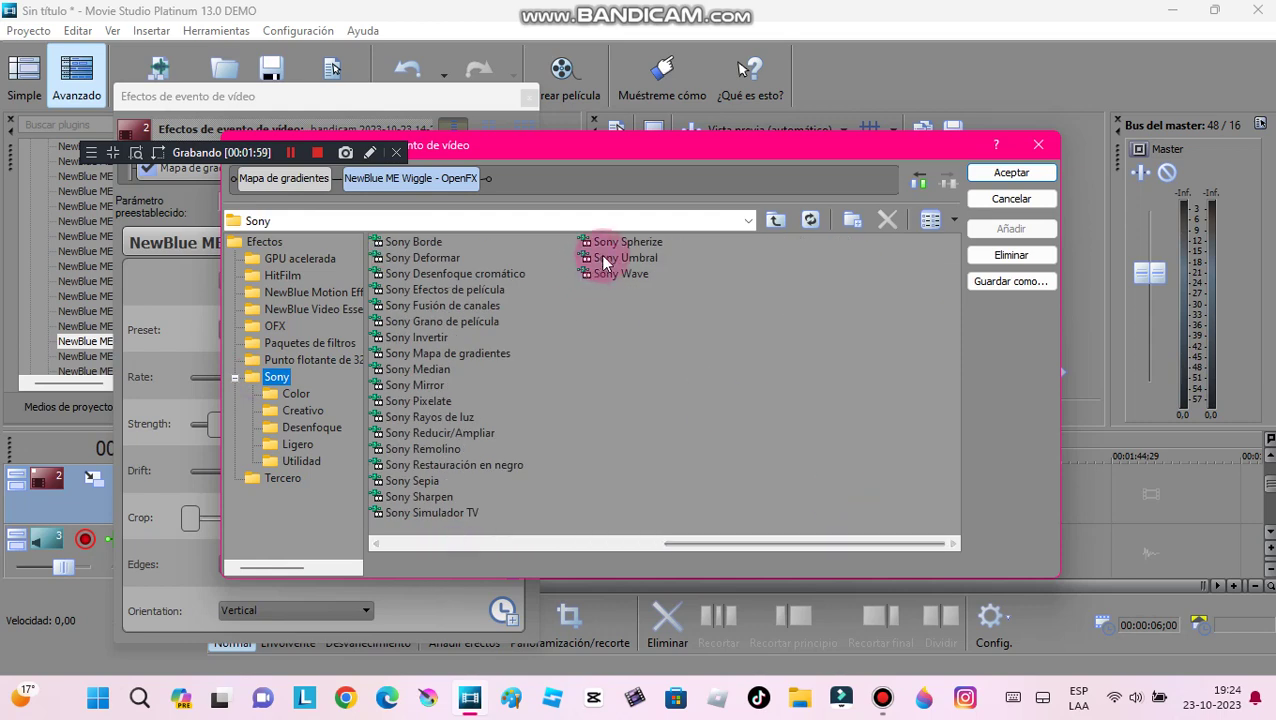
pyautogui.click(437, 258)
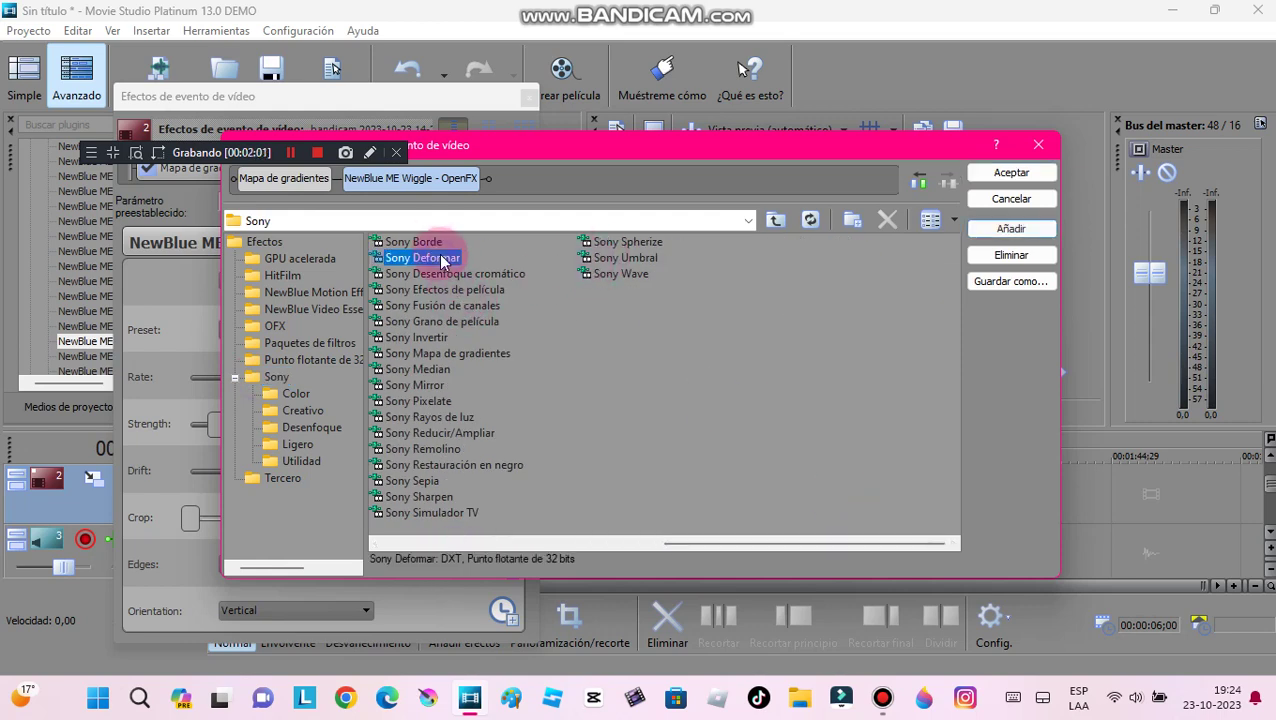
pyautogui.click(1011, 236)
pyautogui.click(1011, 172)
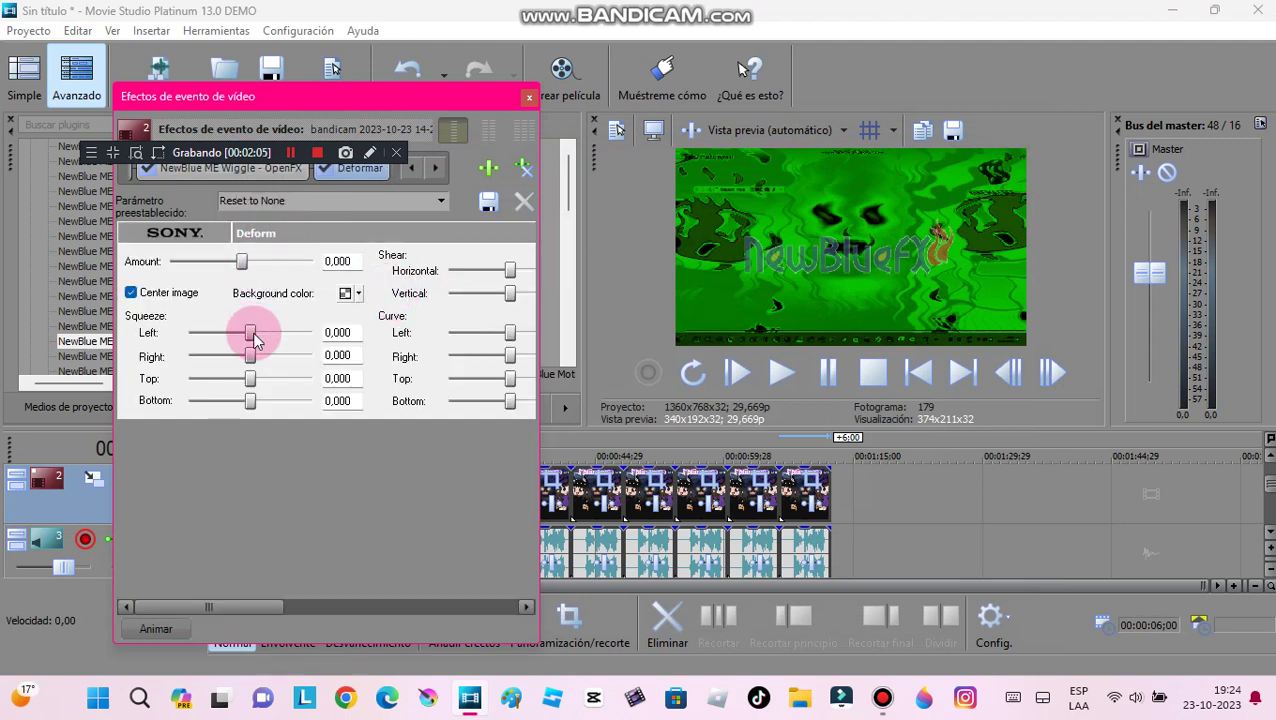
# Set Deform's Amount to -1 and its left and right Squeeze to 1, and place Deform before Wiggle in the effect chain
pyautogui.moveTo(241, 262); pyautogui.dragTo(170, 262)
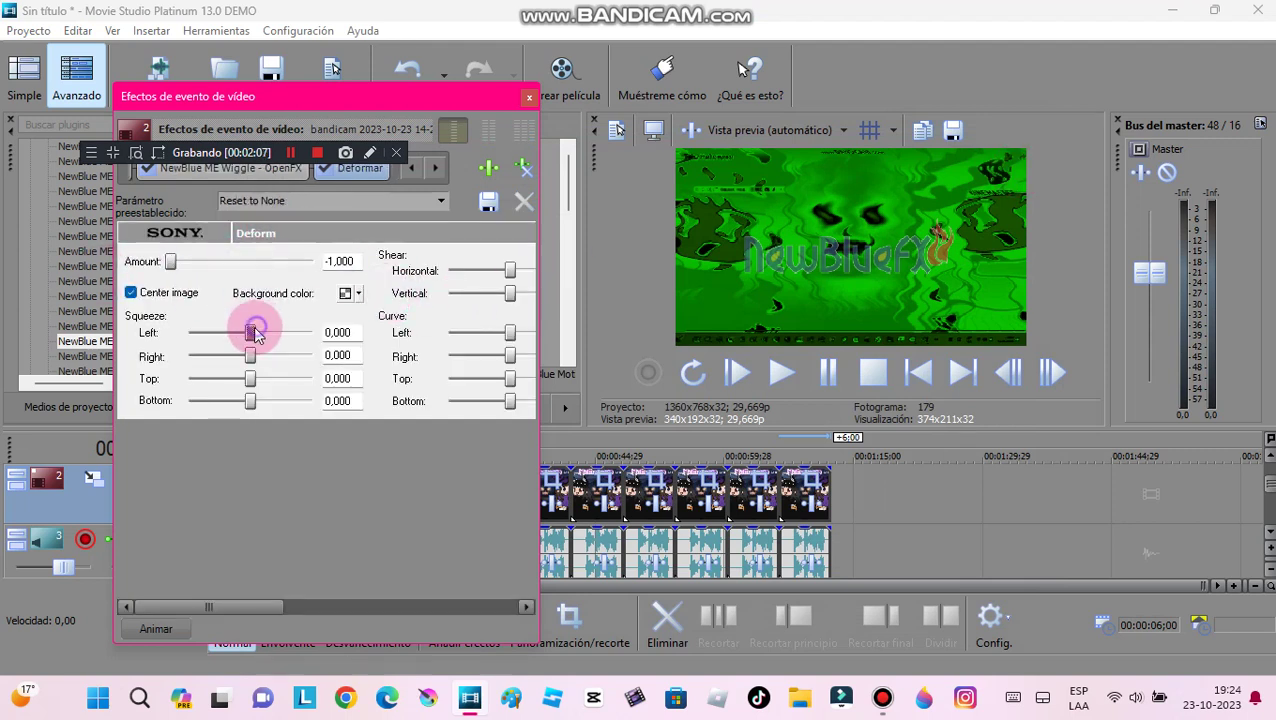
pyautogui.moveTo(253, 338); pyautogui.dragTo(365, 364)
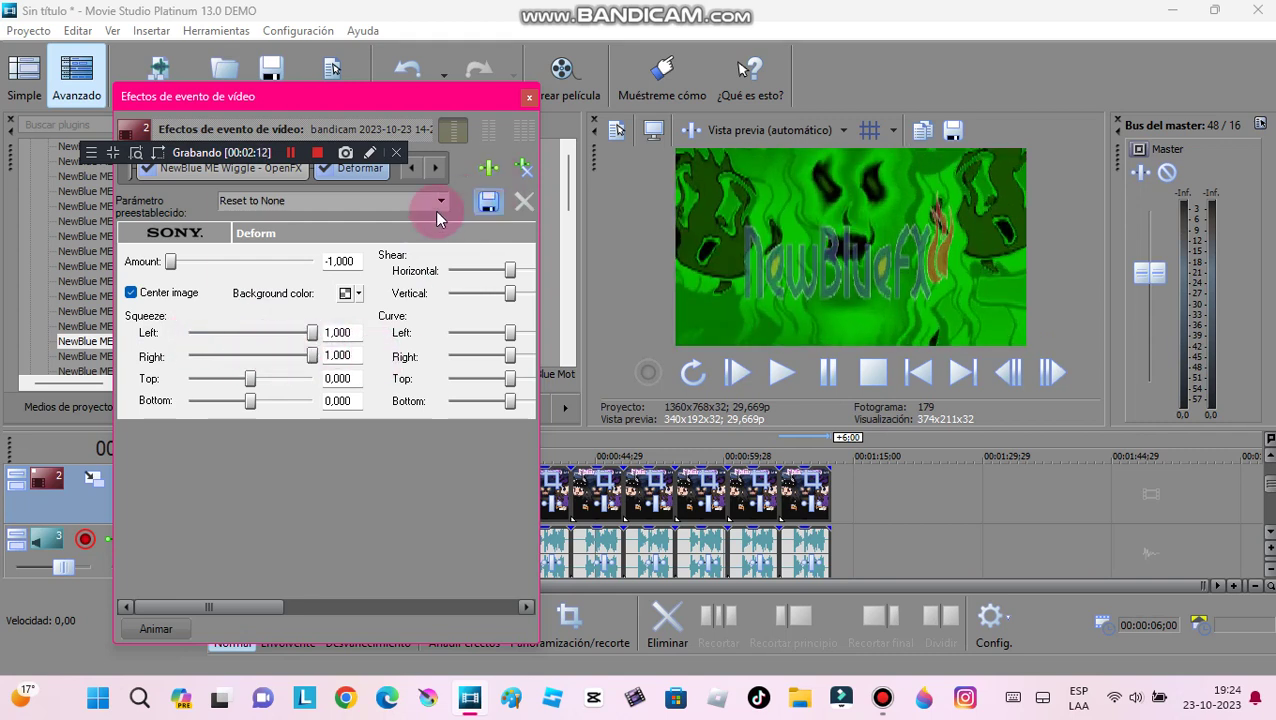
pyautogui.moveTo(169, 176); pyautogui.dragTo(168, 175)
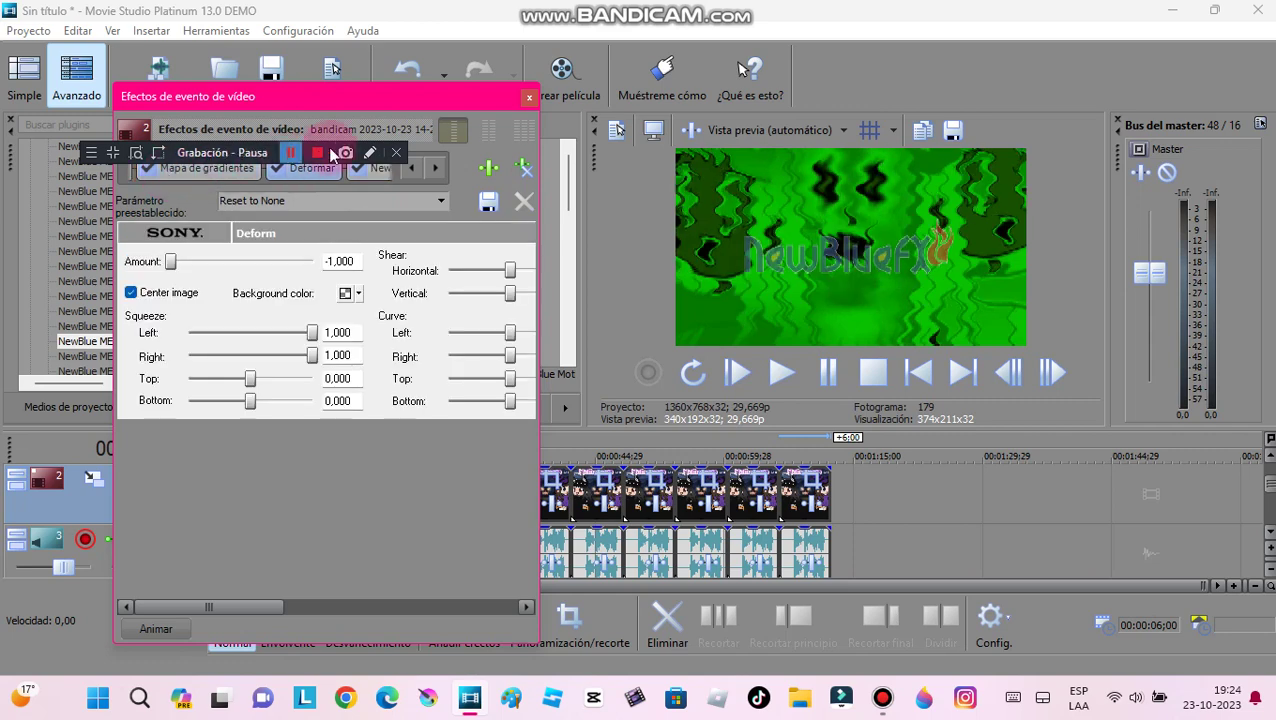
pyautogui.click(528, 101)
# Duplicate audio track 3, and duplicate the resulting copy on track 4
pyautogui.scroll(-2, 1270, 494)
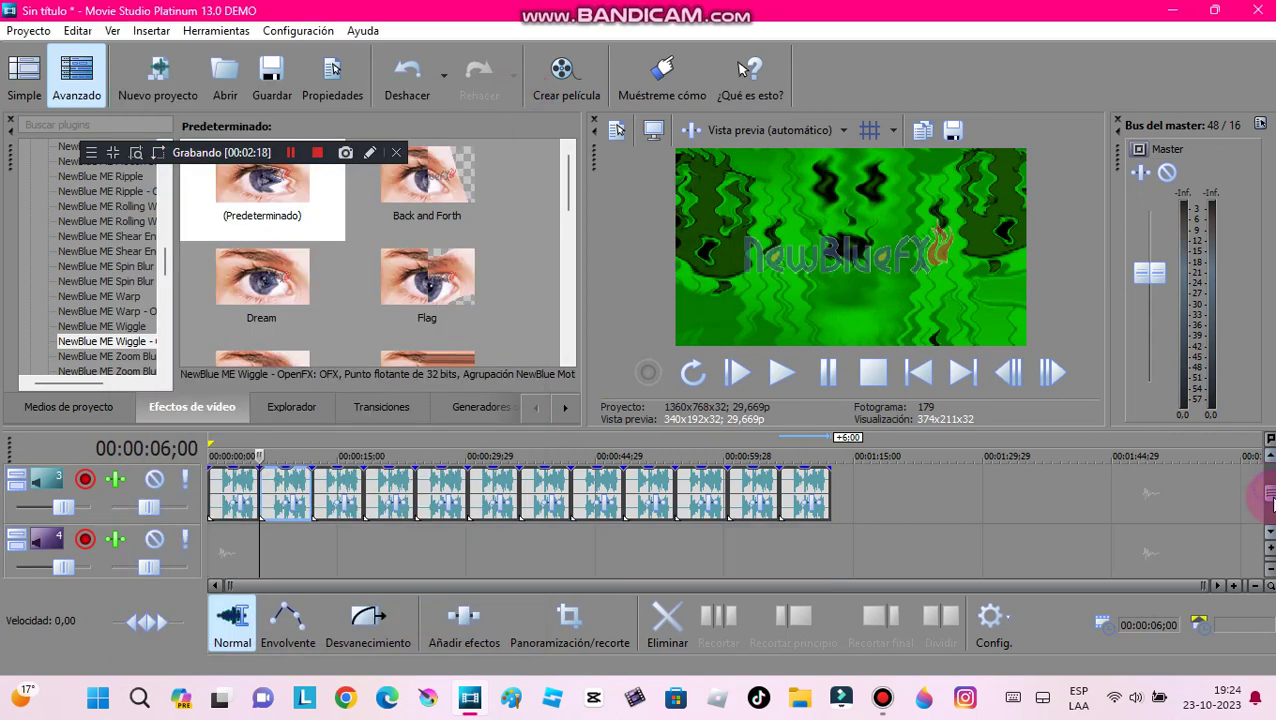
pyautogui.rightClick(298, 553)
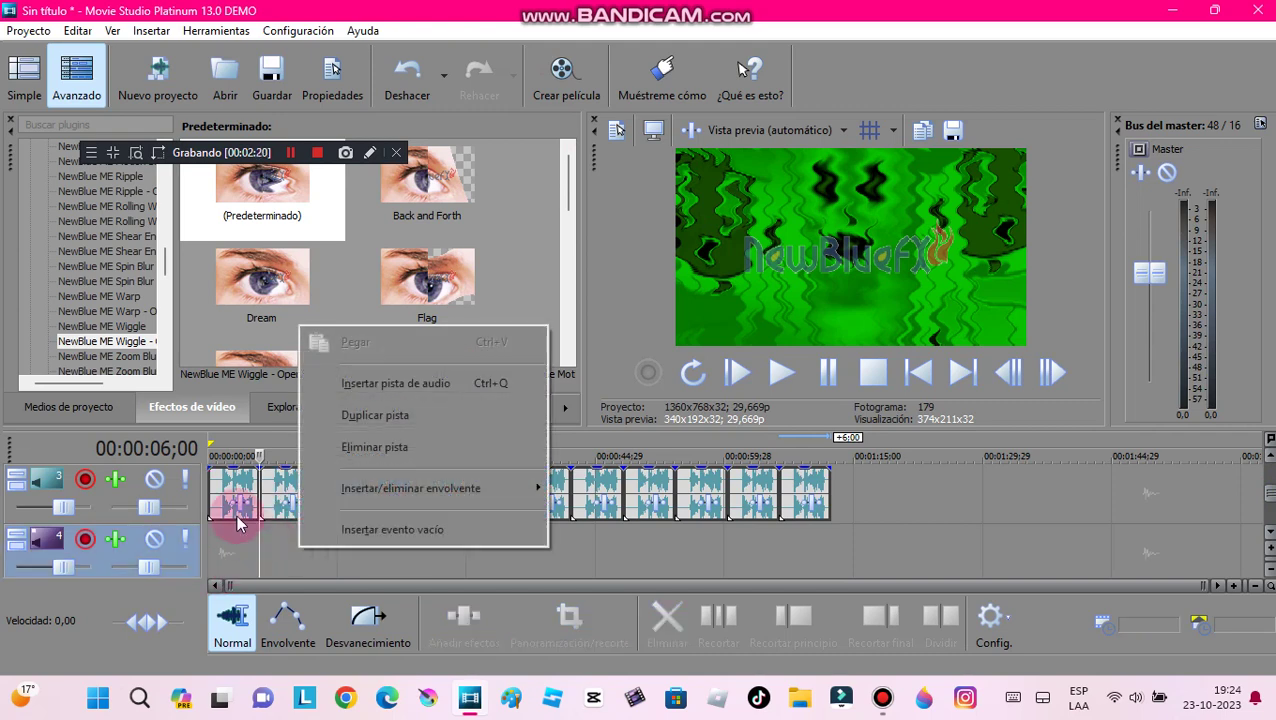
pyautogui.click(272, 492)
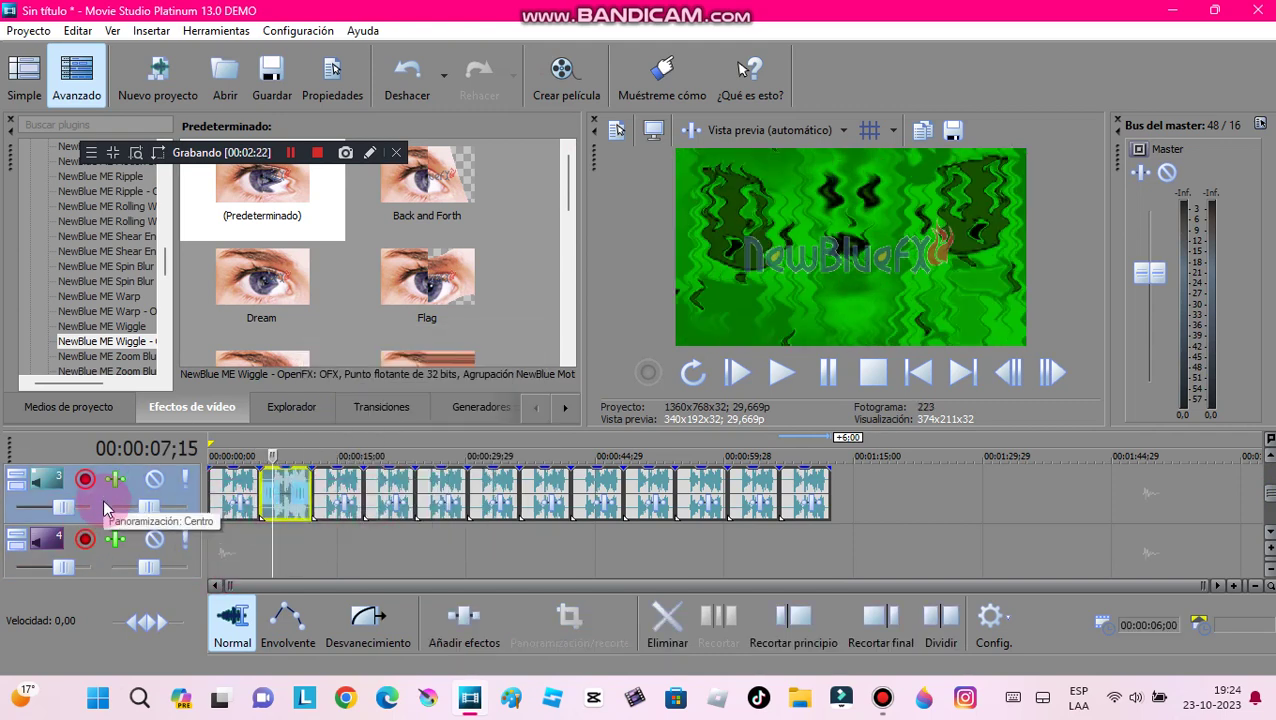
pyautogui.rightClick(110, 513)
pyautogui.rightClick(95, 485)
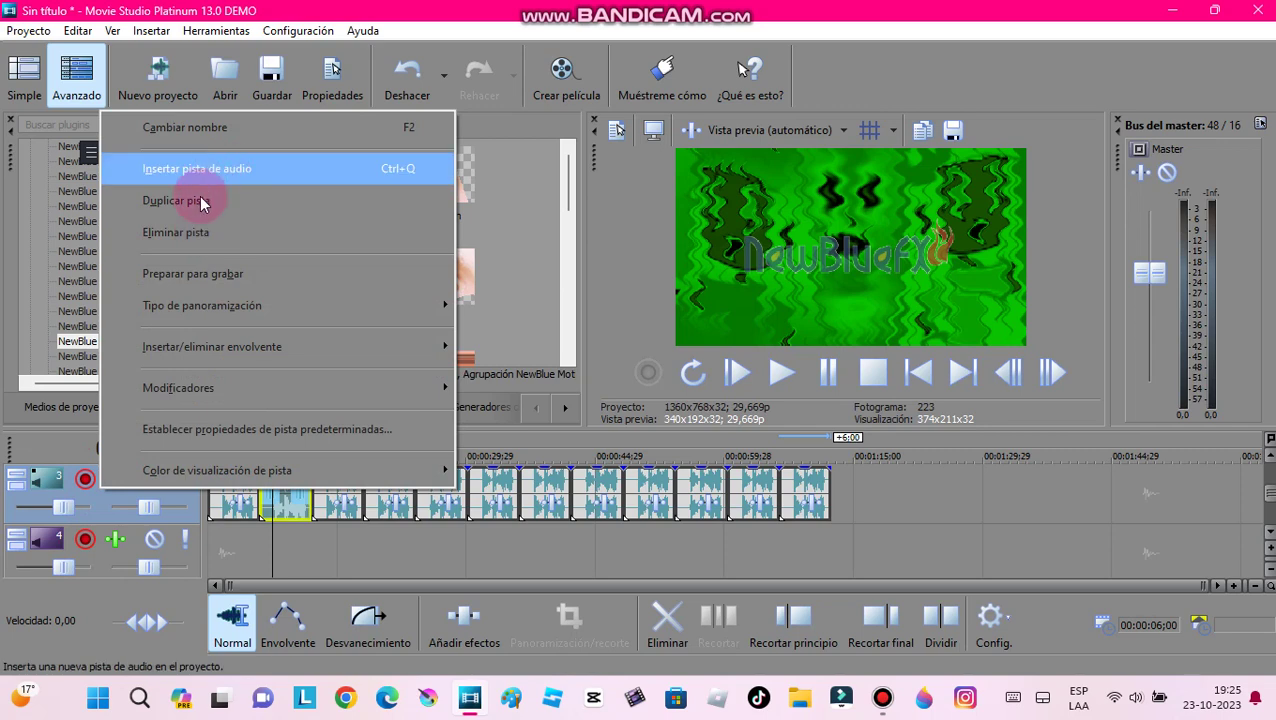
pyautogui.click(190, 196)
pyautogui.rightClick(105, 550)
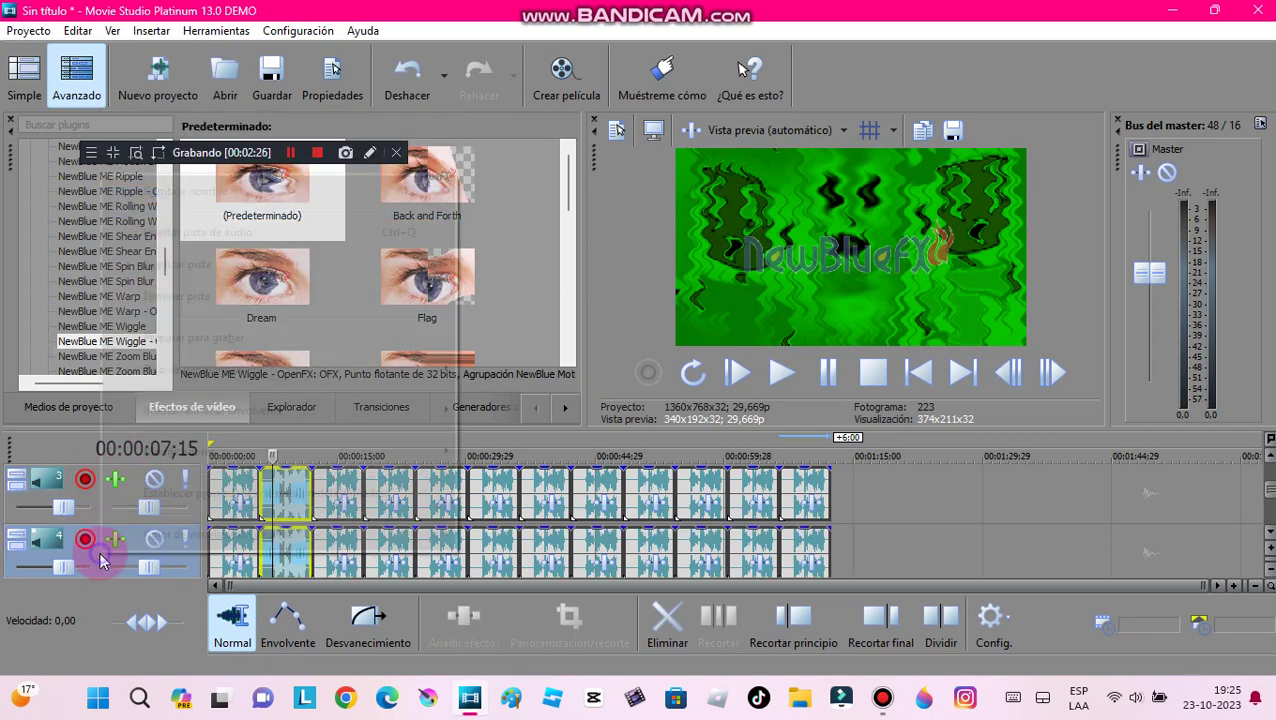
pyautogui.click(140, 266)
# Duplicate audio track 5 and its copy on track 6 to add two more audio tracks
pyautogui.rightClick(107, 553)
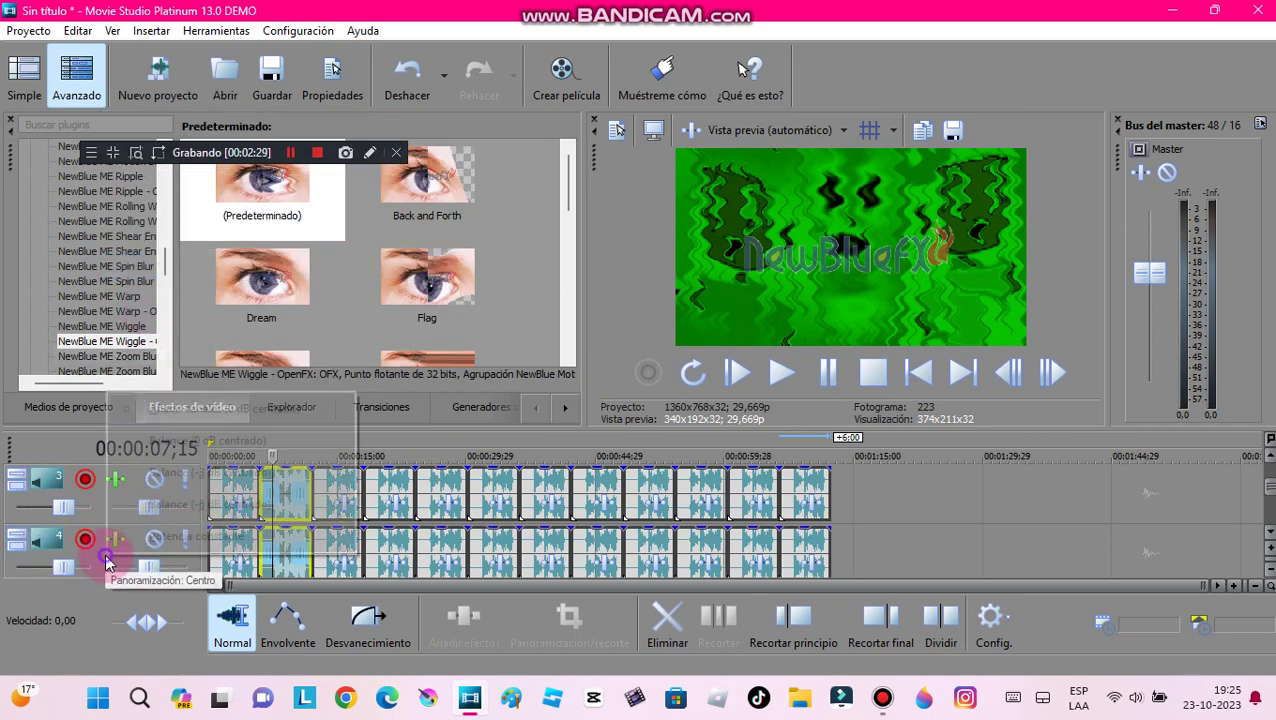
pyautogui.click(1268, 487)
pyautogui.moveTo(1268, 487); pyautogui.dragTo(1268, 507)
pyautogui.rightClick(113, 507)
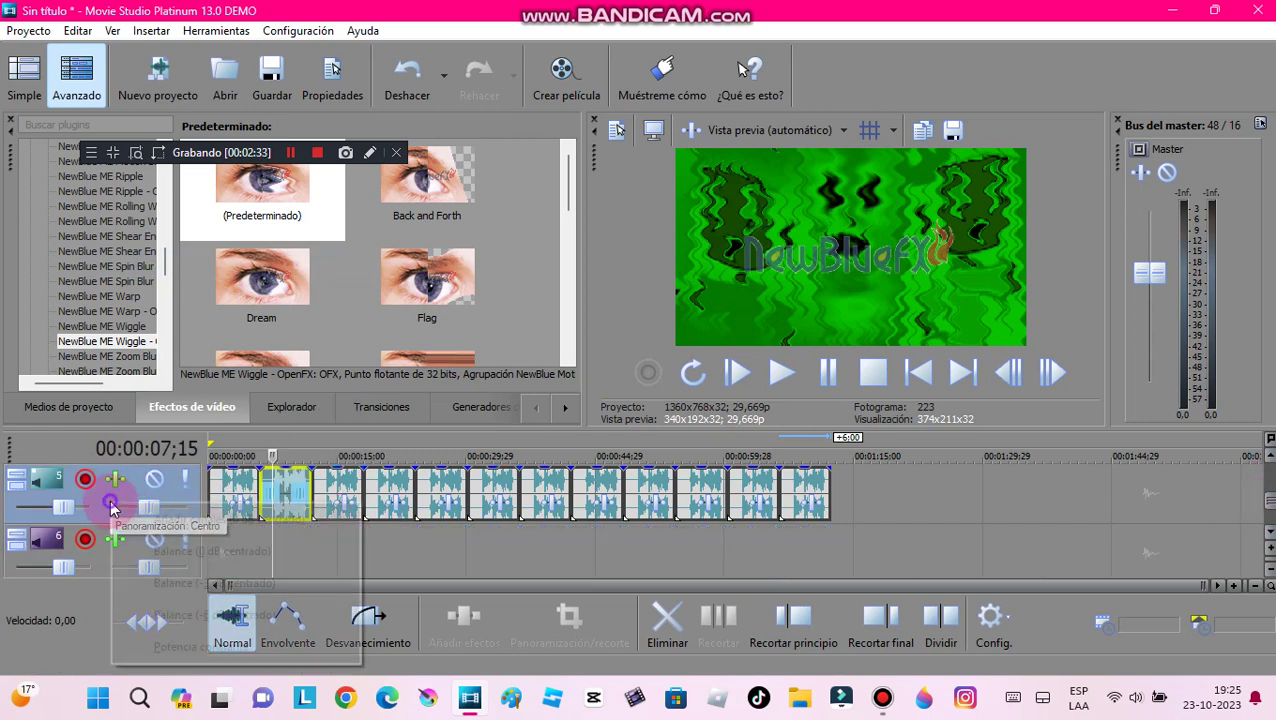
pyautogui.press('Escape')
pyautogui.rightClick(100, 478)
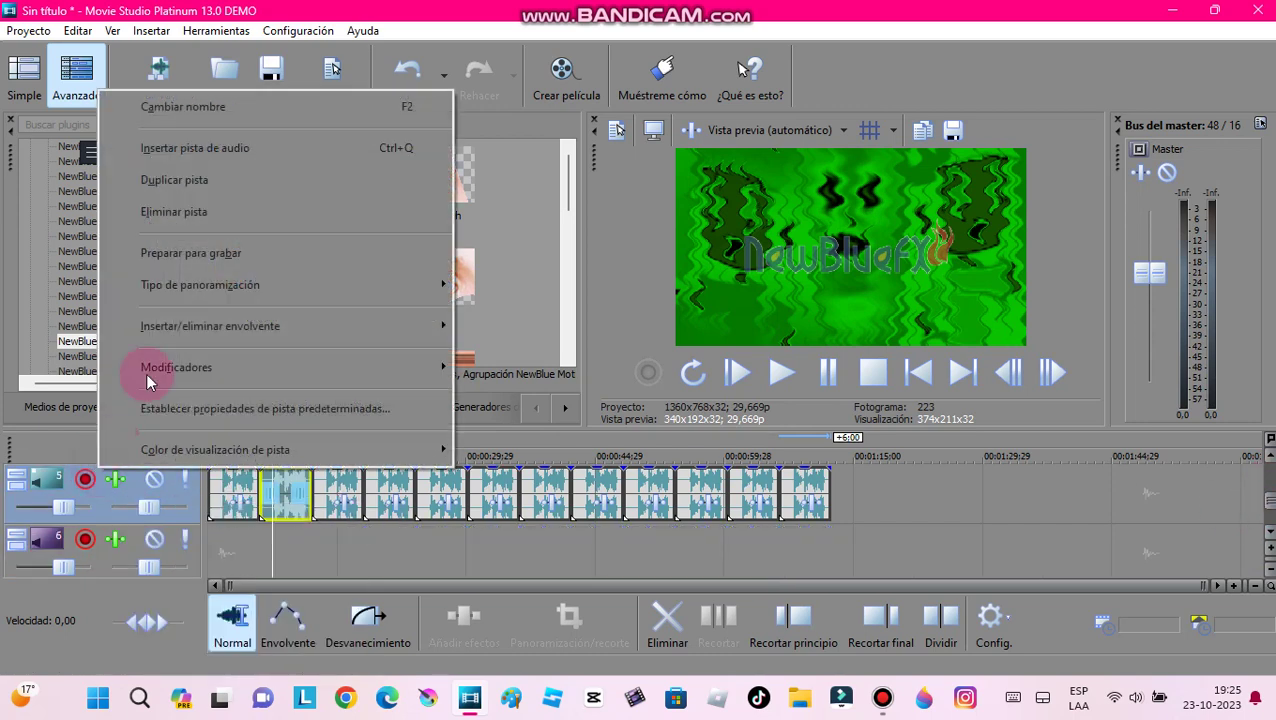
pyautogui.click(207, 177)
pyautogui.click(112, 524)
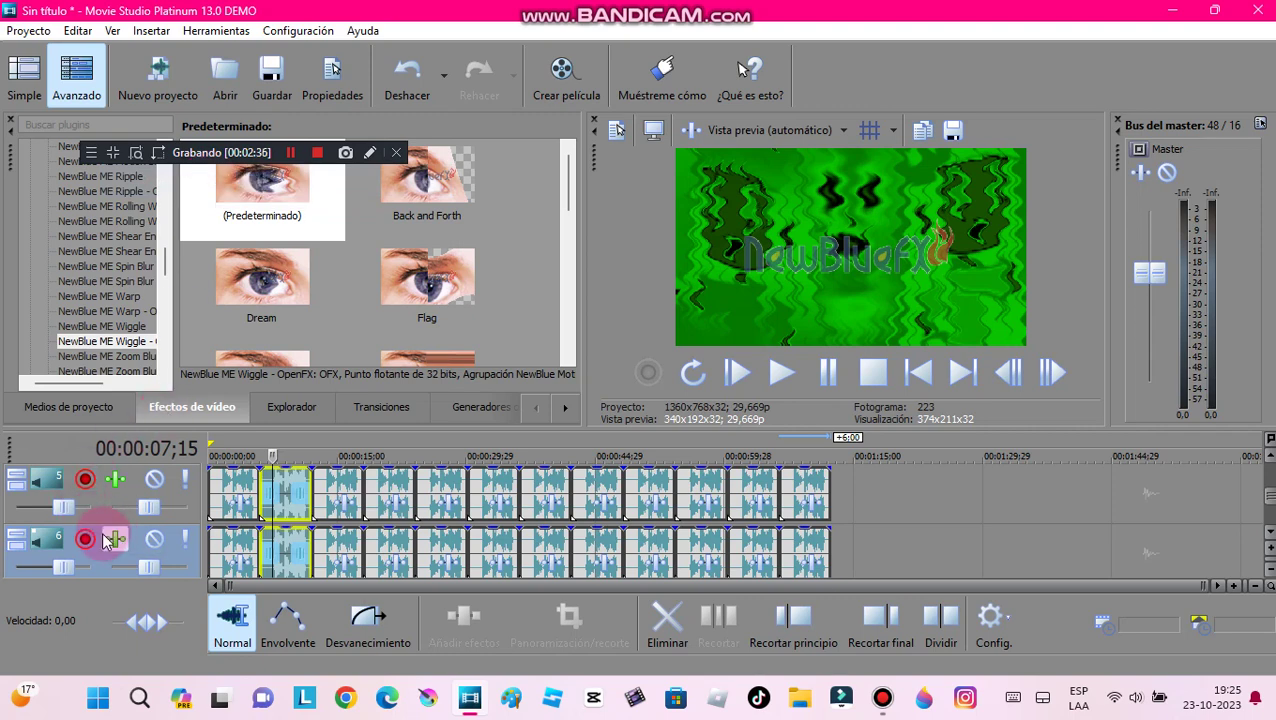
pyautogui.rightClick(112, 527)
pyautogui.click(268, 525)
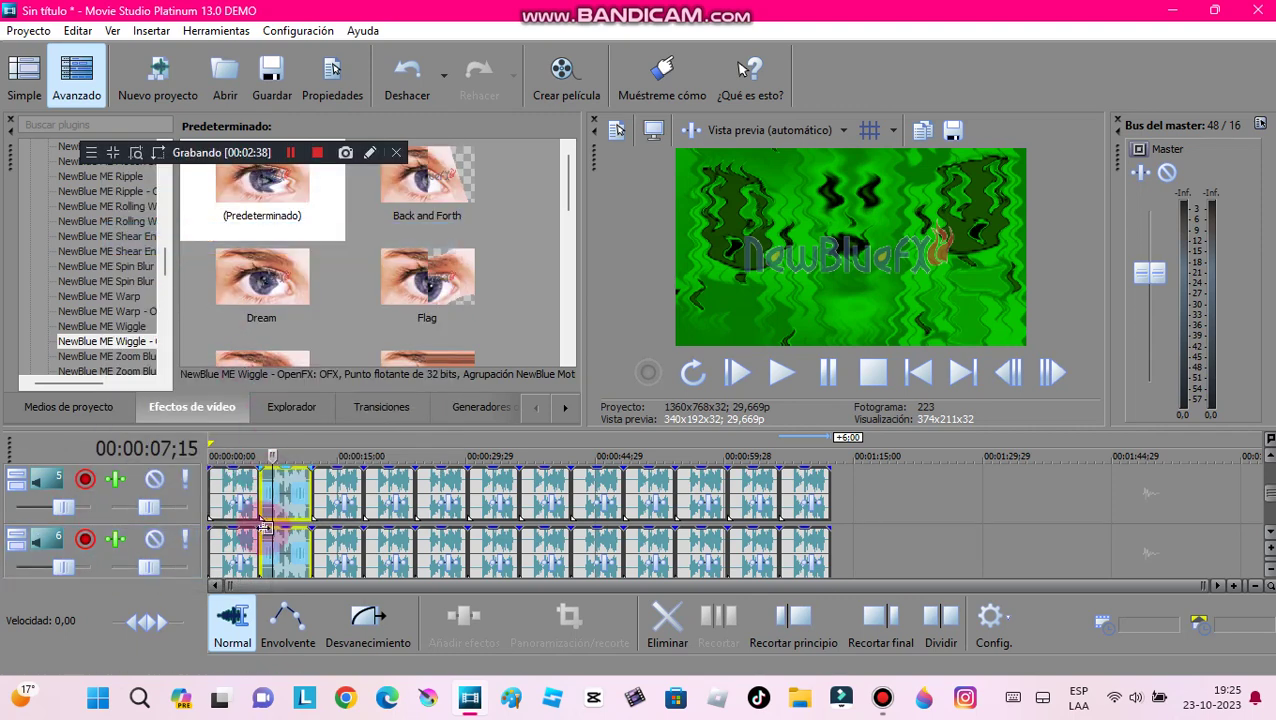
# Cut the first clip from audio tracks 6, 5 and 4
pyautogui.click(214, 535)
pyautogui.rightClick(216, 540)
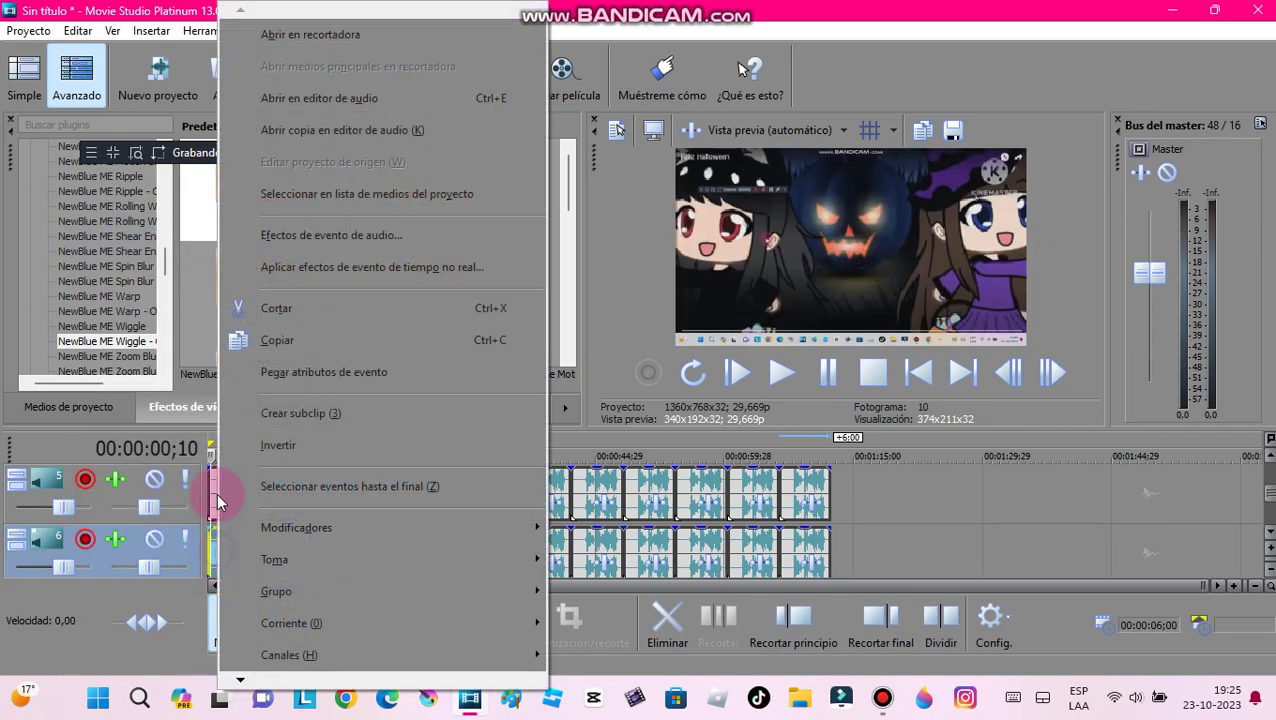
pyautogui.click(271, 315)
pyautogui.rightClick(225, 490)
pyautogui.click(293, 310)
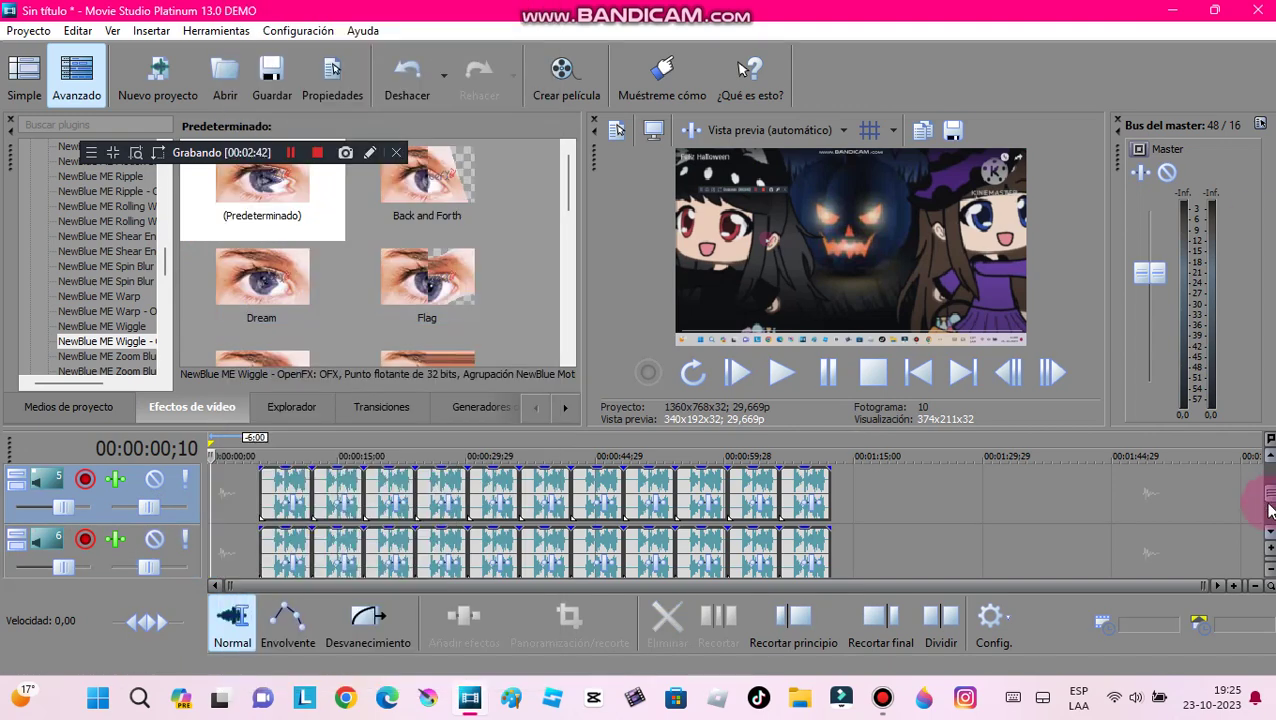
pyautogui.moveTo(1270, 496); pyautogui.dragTo(1270, 484)
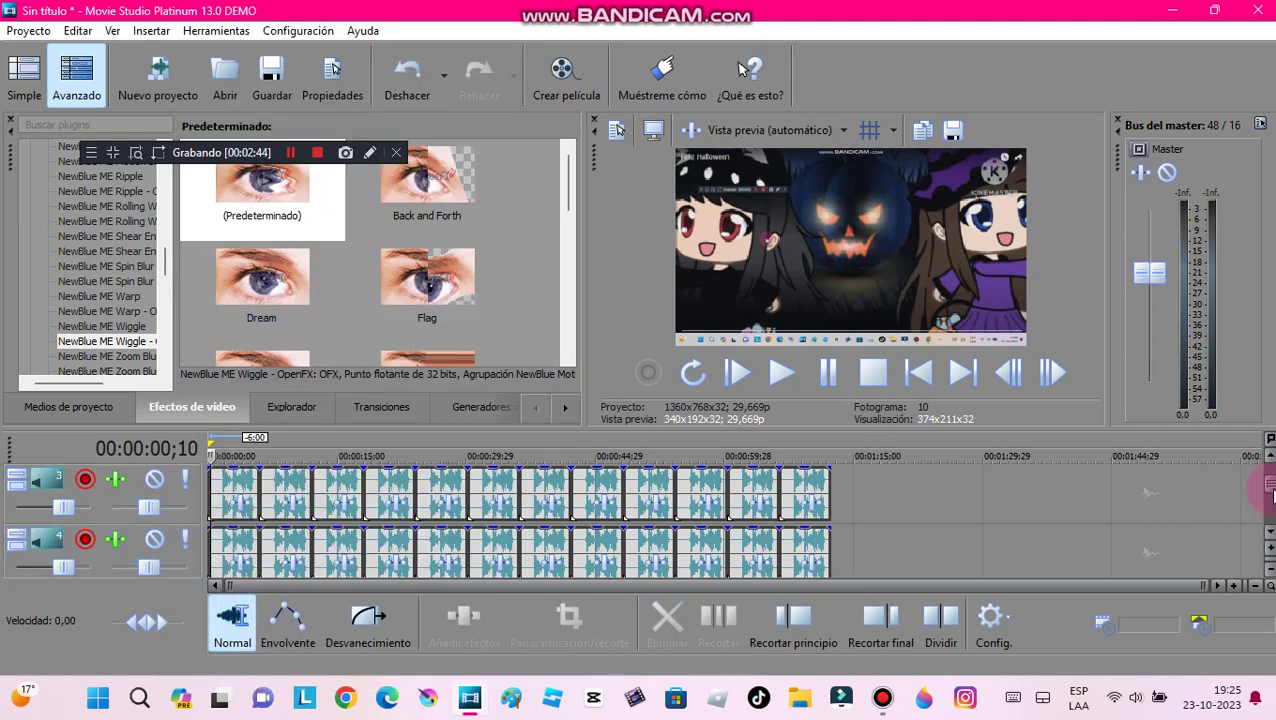
pyautogui.click(221, 558)
pyautogui.rightClick(221, 565)
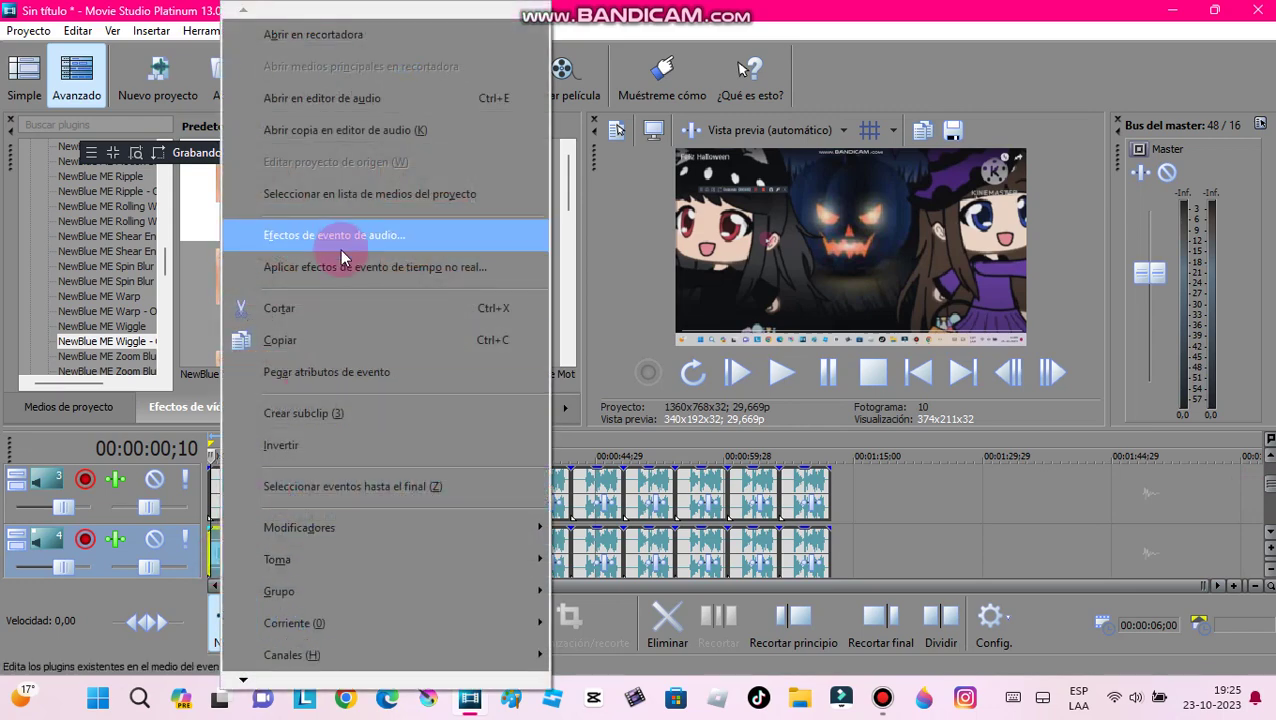
pyautogui.click(329, 307)
pyautogui.rightClick(234, 516)
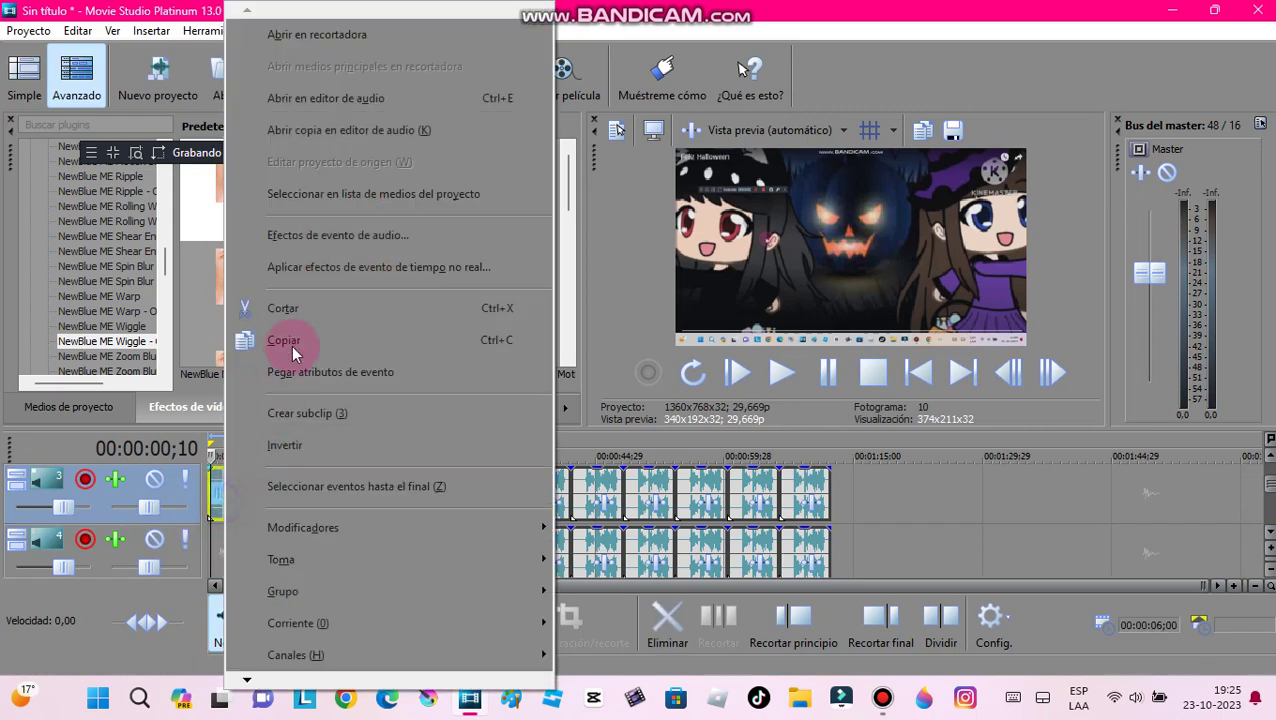
pyautogui.click(300, 308)
pyautogui.click(1270, 487)
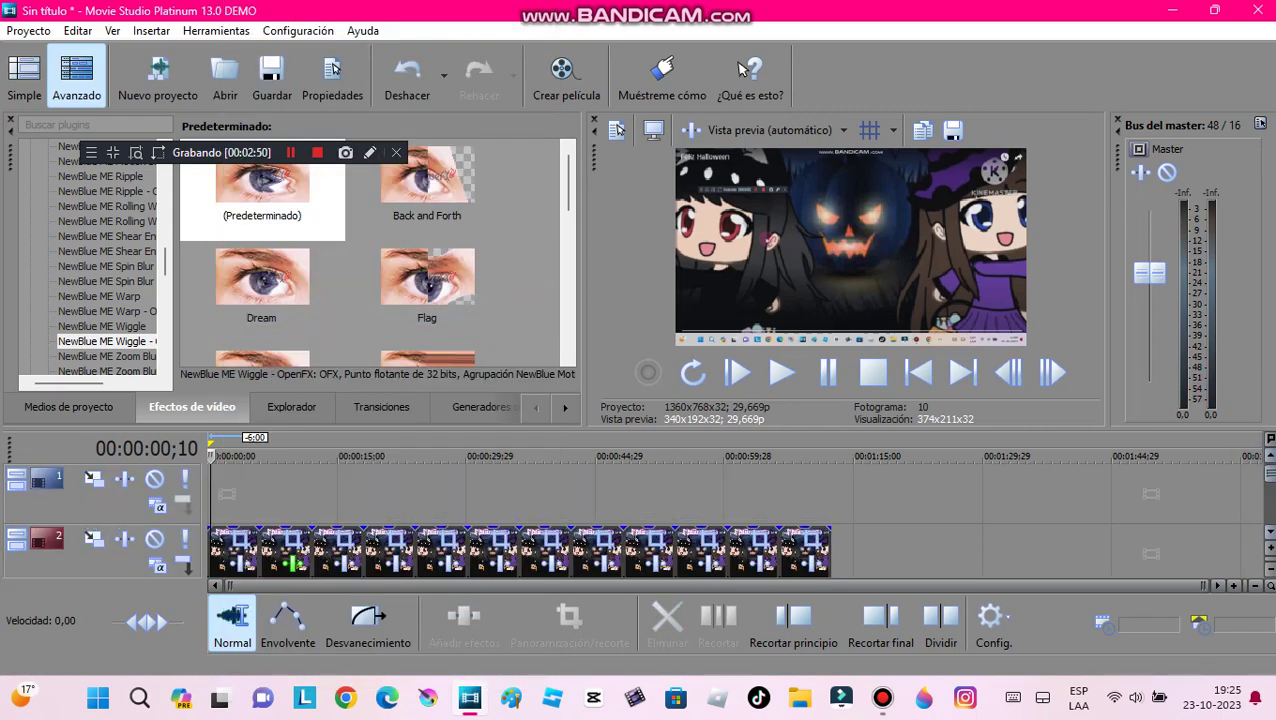
pyautogui.click(1264, 480)
pyautogui.click(407, 80)
# Cut the third through twelfth clips from audio track 4, one after another
pyautogui.click(338, 540)
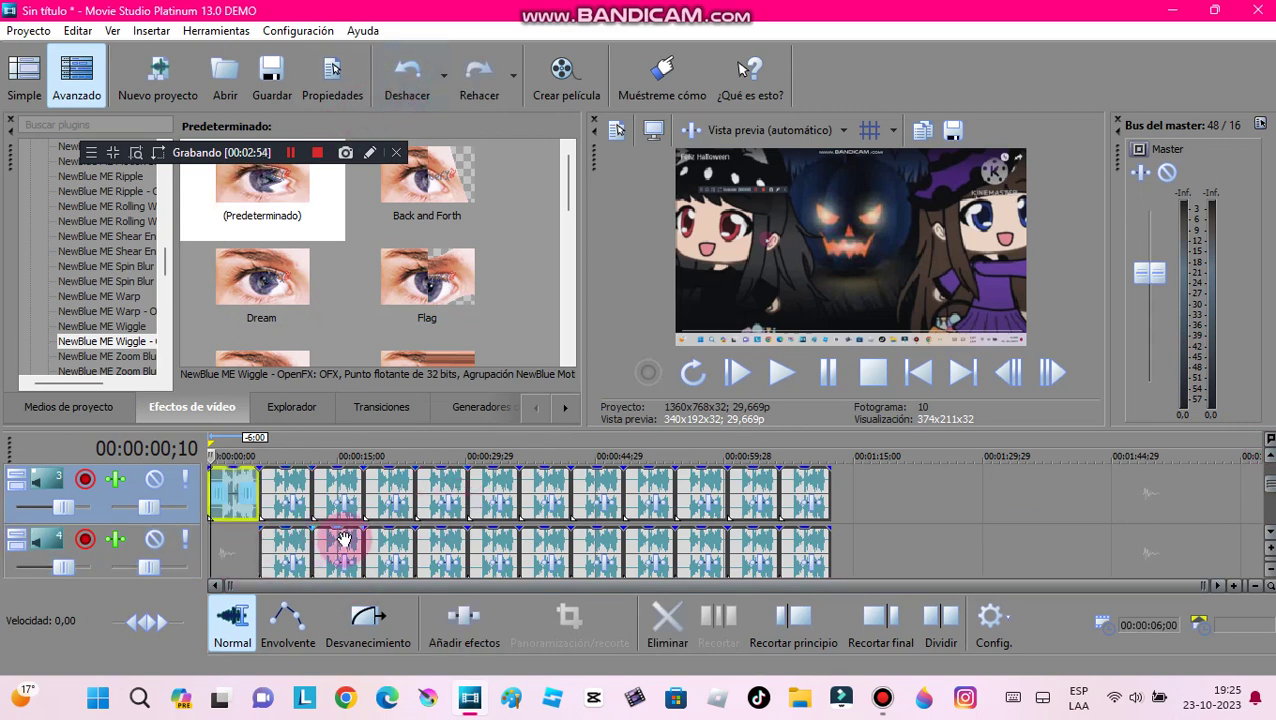
pyautogui.rightClick(340, 540)
pyautogui.click(445, 313)
pyautogui.click(384, 541)
pyautogui.rightClick(384, 541)
pyautogui.click(478, 307)
pyautogui.click(441, 540)
pyautogui.rightClick(441, 540)
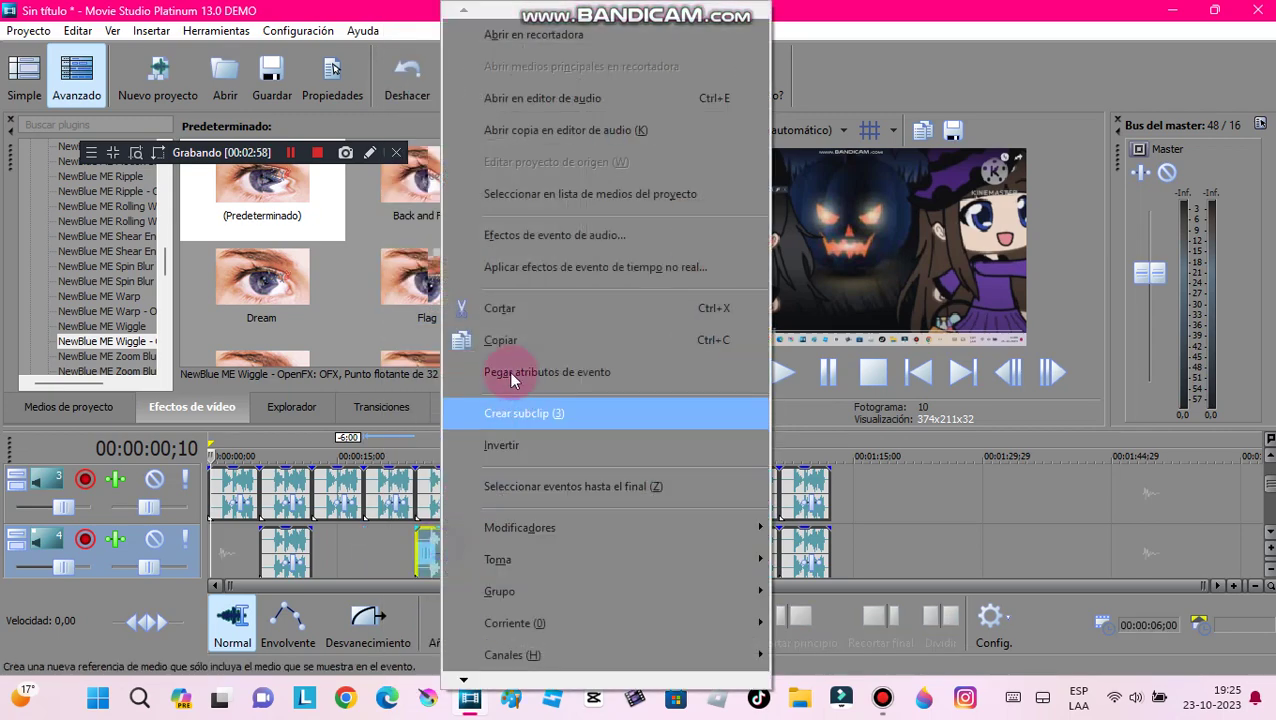
pyautogui.click(515, 310)
pyautogui.click(500, 540)
pyautogui.rightClick(510, 540)
pyautogui.click(535, 308)
pyautogui.click(553, 543)
pyautogui.rightClick(553, 543)
pyautogui.click(595, 334)
pyautogui.click(598, 548)
pyautogui.rightClick(605, 548)
pyautogui.click(653, 310)
pyautogui.click(648, 545)
pyautogui.rightClick(650, 545)
pyautogui.click(680, 310)
pyautogui.click(705, 537)
pyautogui.rightClick(705, 537)
pyautogui.click(720, 308)
pyautogui.click(752, 545)
pyautogui.rightClick(766, 548)
pyautogui.click(822, 308)
pyautogui.click(806, 545)
pyautogui.rightClick(815, 546)
pyautogui.click(852, 308)
# Cut the third through twelfth clips from audio track 5
pyautogui.scroll(-2, 1268, 492)
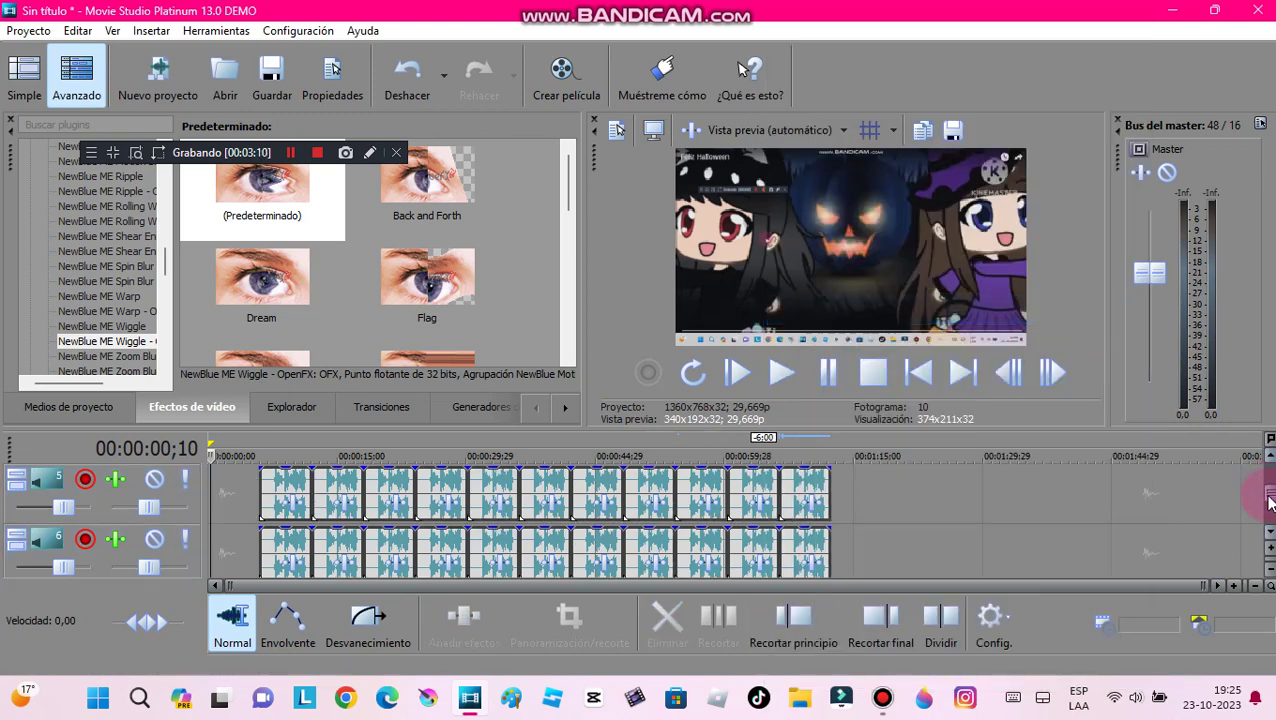
pyautogui.rightClick(343, 545)
pyautogui.click(395, 306)
pyautogui.rightClick(387, 530)
pyautogui.click(381, 540)
pyautogui.rightClick(381, 540)
pyautogui.click(433, 305)
pyautogui.rightClick(465, 520)
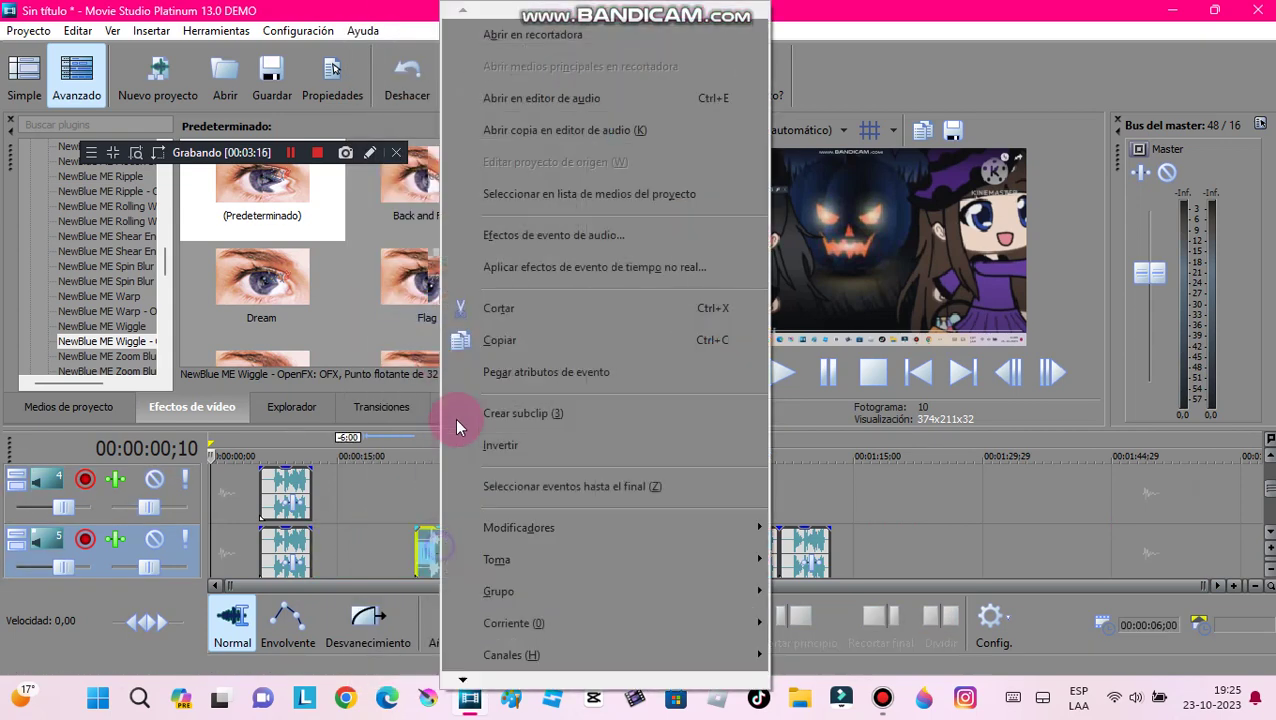
pyautogui.click(490, 307)
pyautogui.rightClick(500, 545)
pyautogui.click(530, 307)
pyautogui.rightClick(560, 545)
pyautogui.click(645, 312)
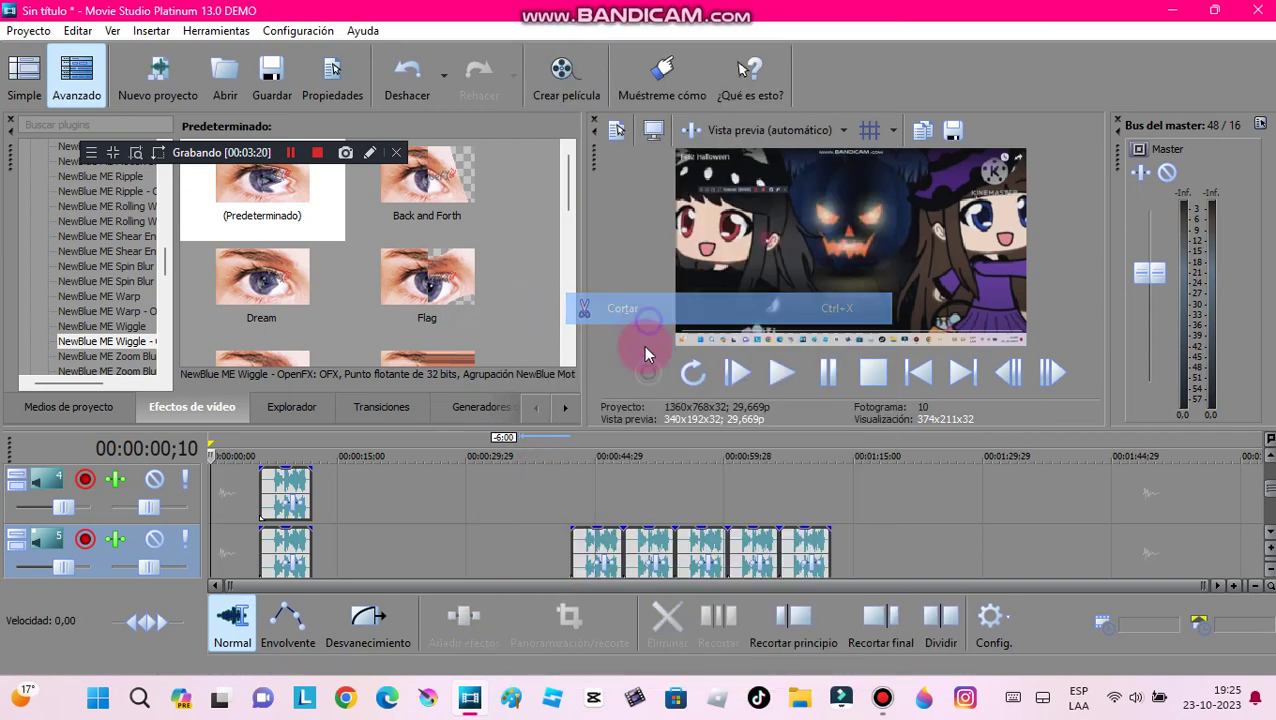
pyautogui.rightClick(595, 550)
pyautogui.rightClick(595, 550)
pyautogui.click(610, 333)
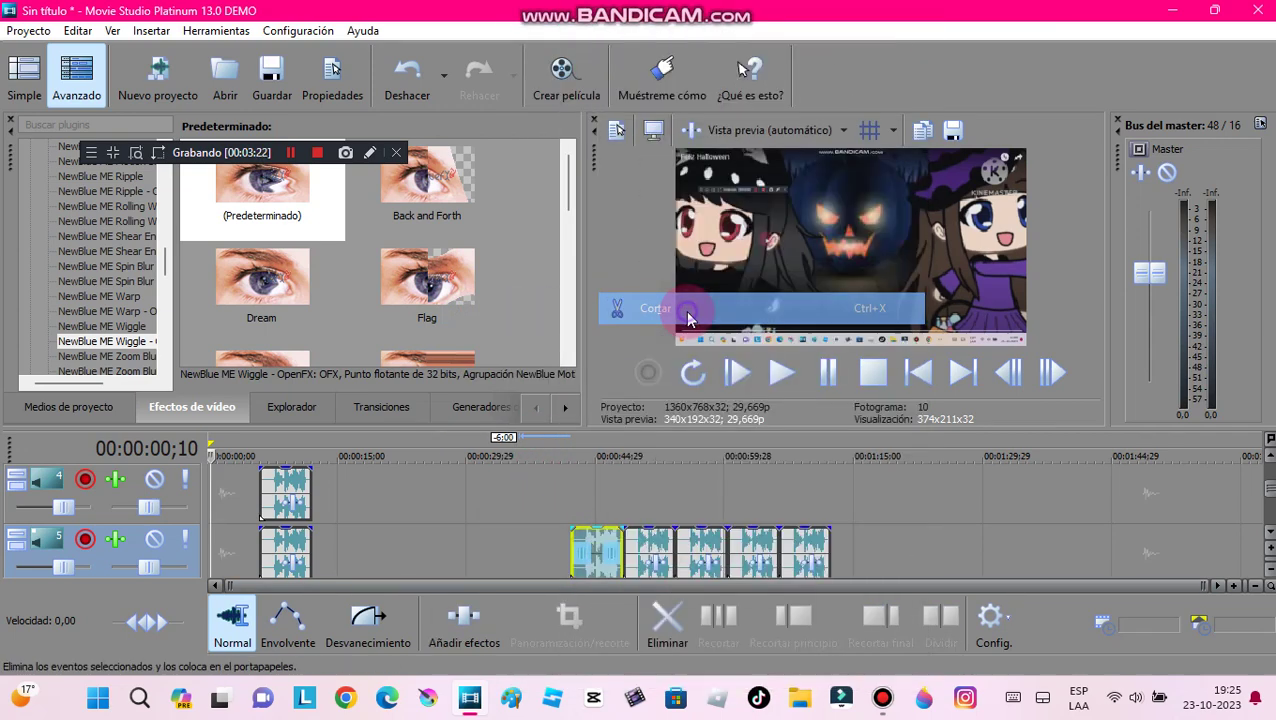
pyautogui.rightClick(660, 548)
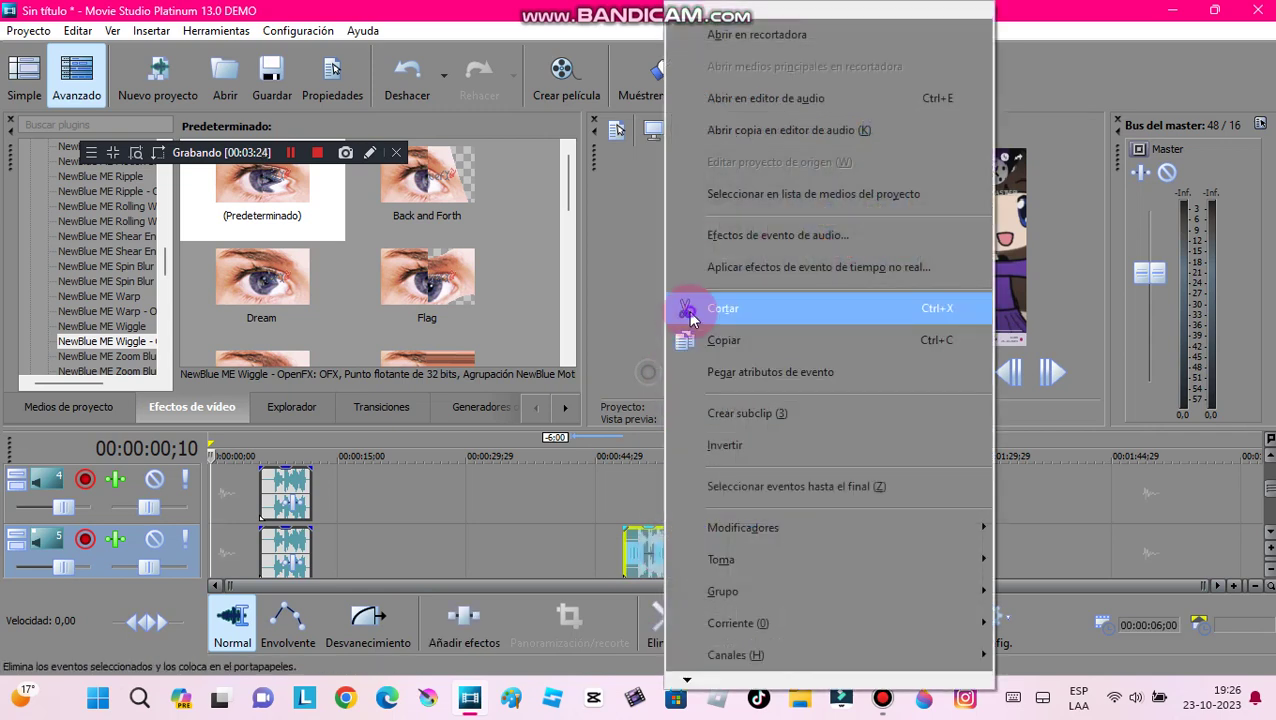
pyautogui.click(686, 308)
pyautogui.rightClick(700, 568)
pyautogui.click(775, 310)
pyautogui.rightClick(766, 568)
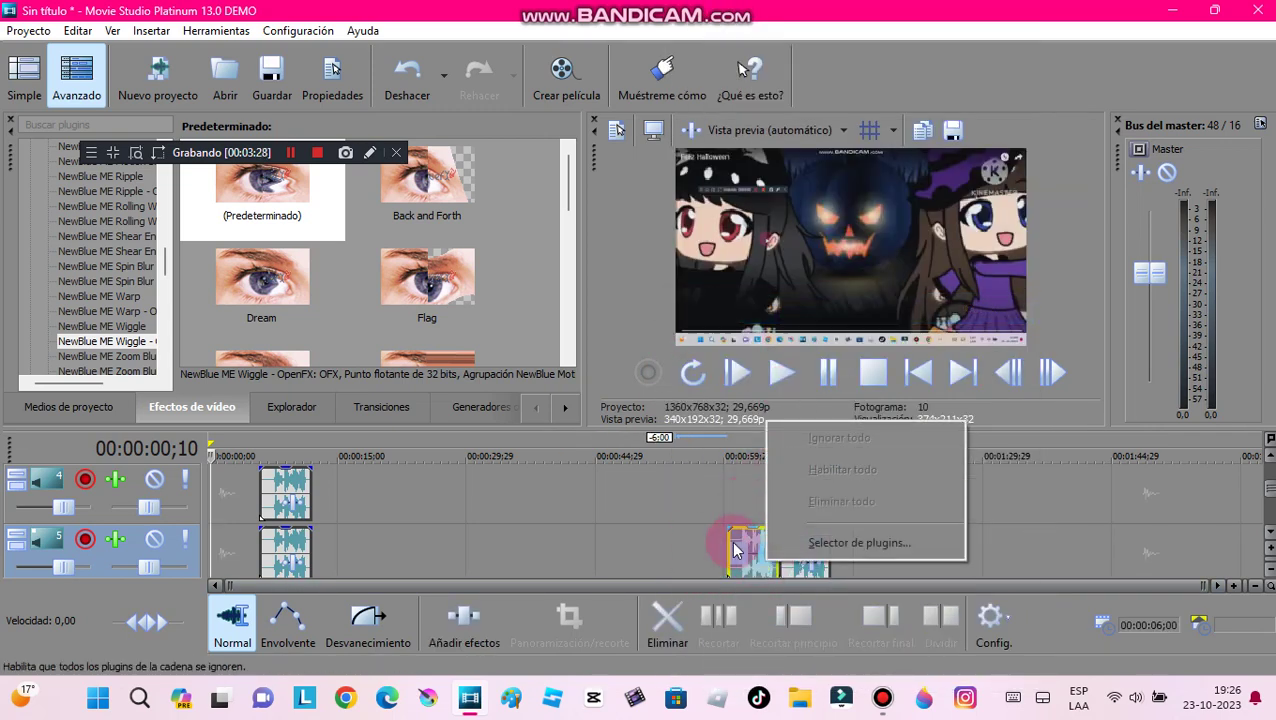
pyautogui.rightClick(735, 535)
pyautogui.rightClick(798, 538)
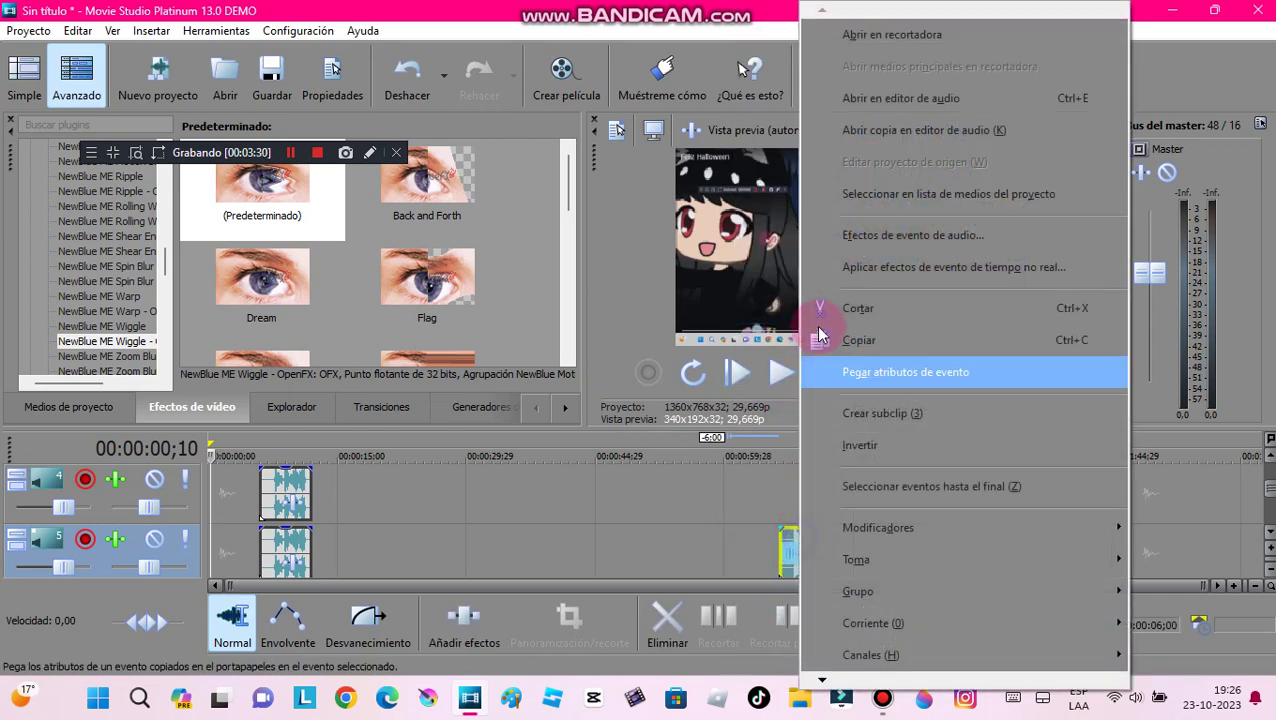
pyautogui.click(830, 303)
# Cut the third and fourth clips from audio track 6 and the first and third clips from audio track 7
pyautogui.click(1266, 508)
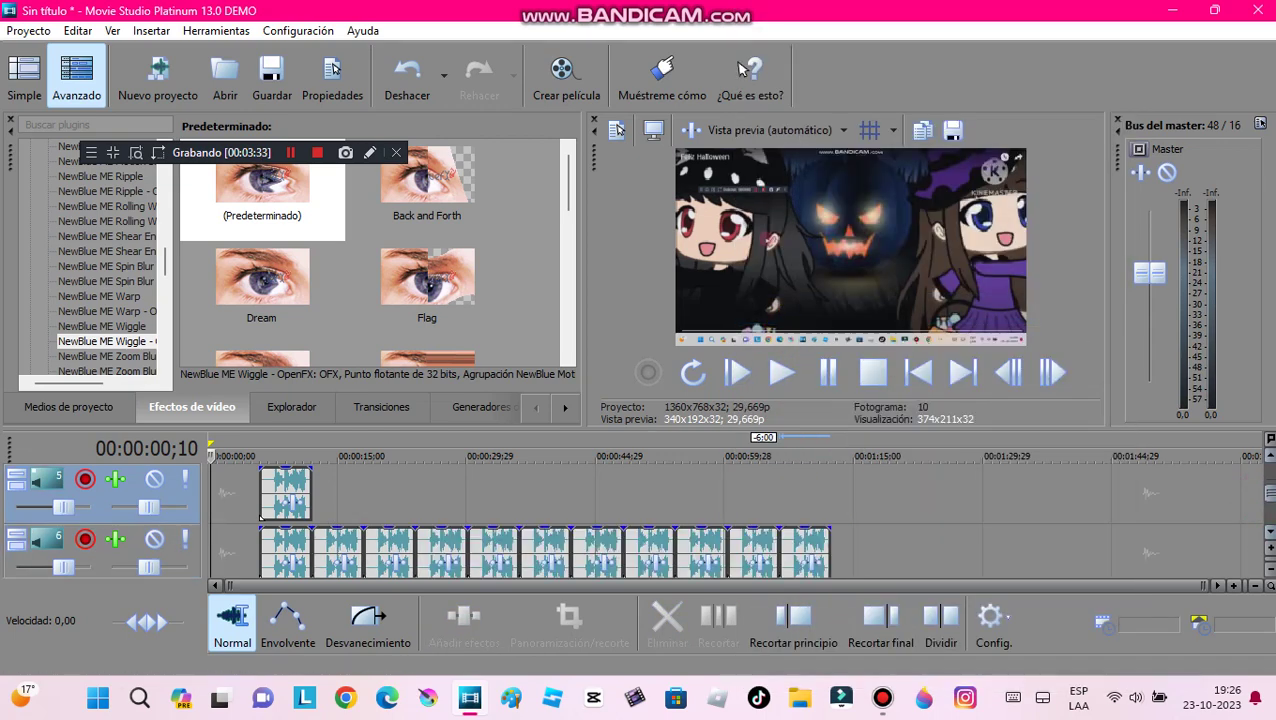
pyautogui.click(1266, 508)
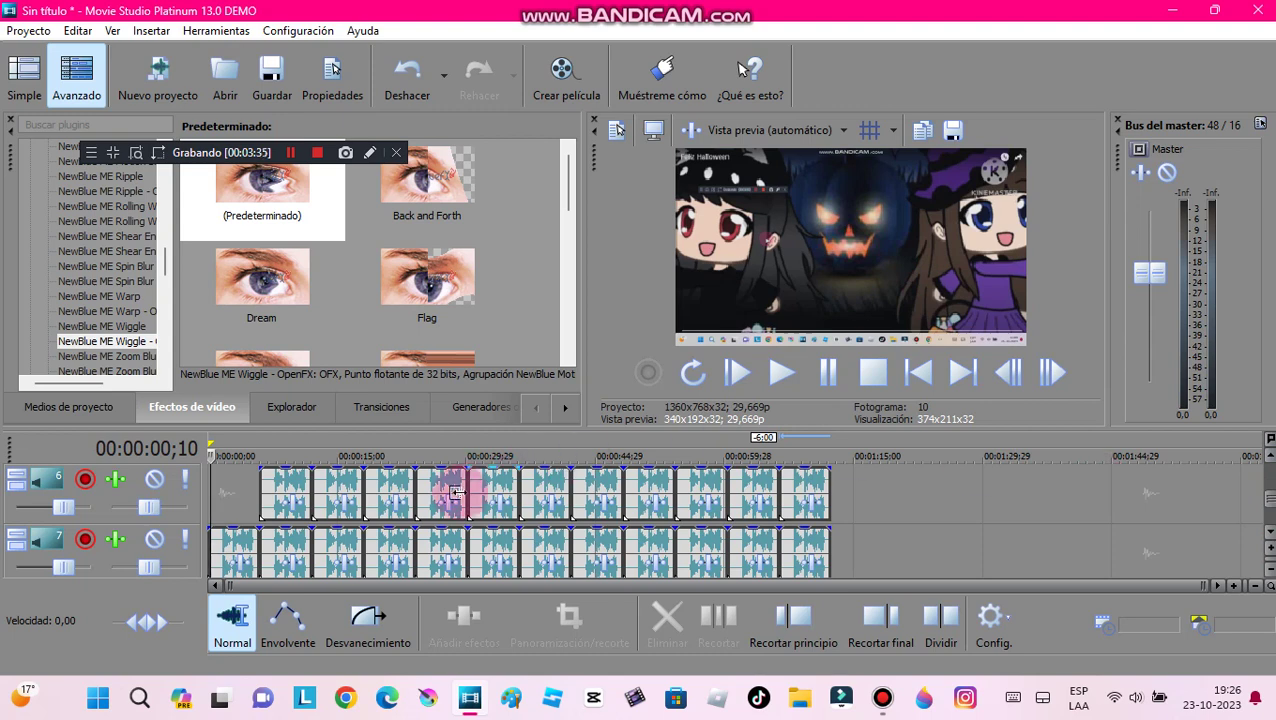
pyautogui.click(336, 505)
pyautogui.rightClick(333, 512)
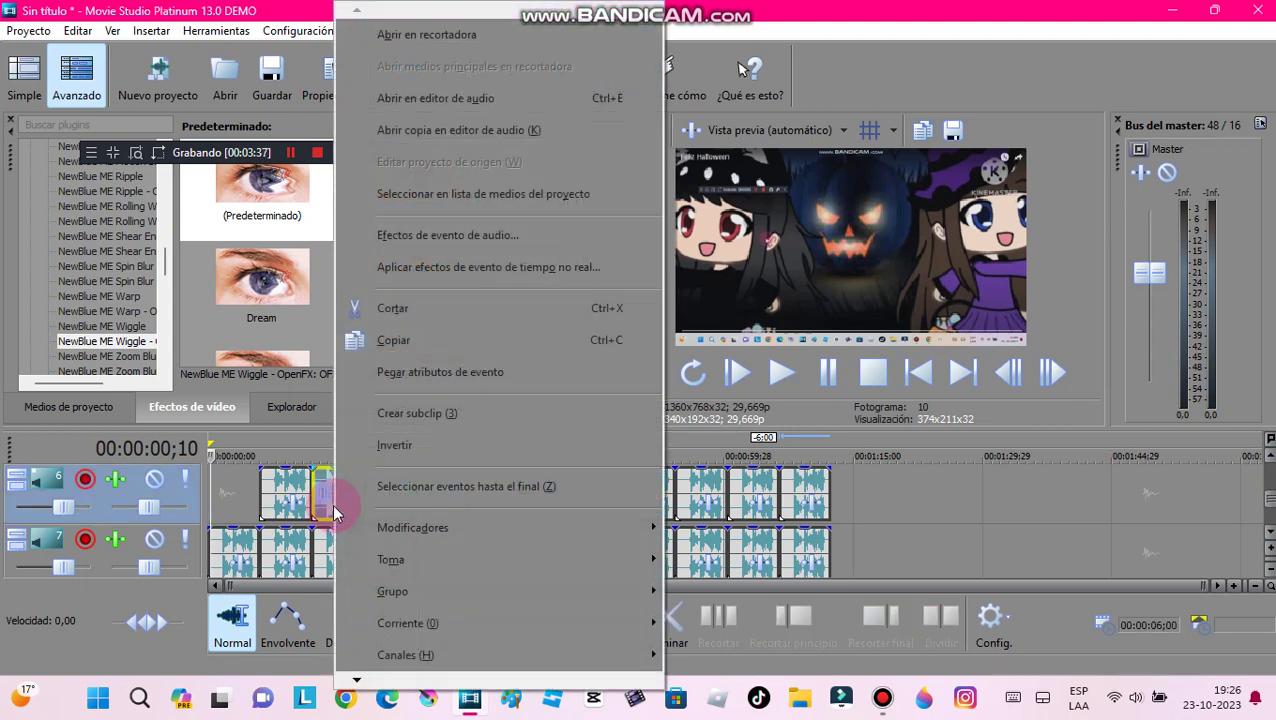
pyautogui.click(359, 320)
pyautogui.rightClick(224, 548)
pyautogui.click(326, 318)
pyautogui.rightClick(388, 490)
pyautogui.click(462, 308)
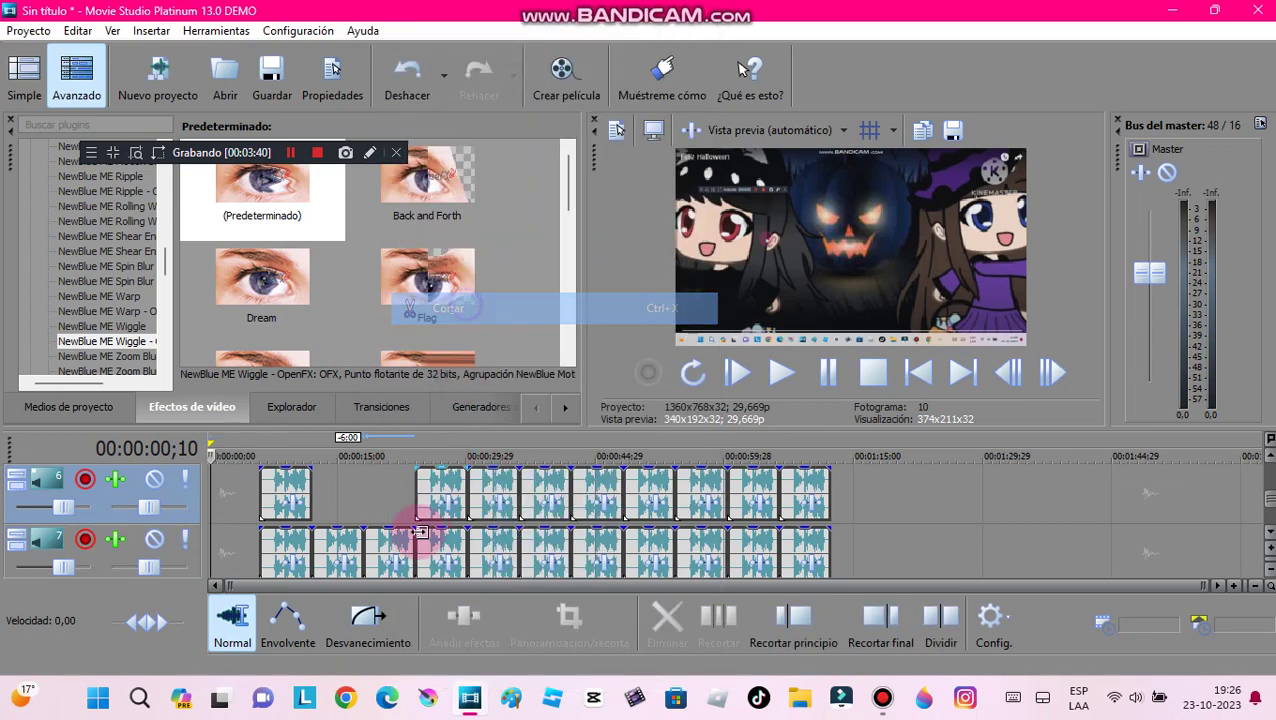
pyautogui.rightClick(315, 547)
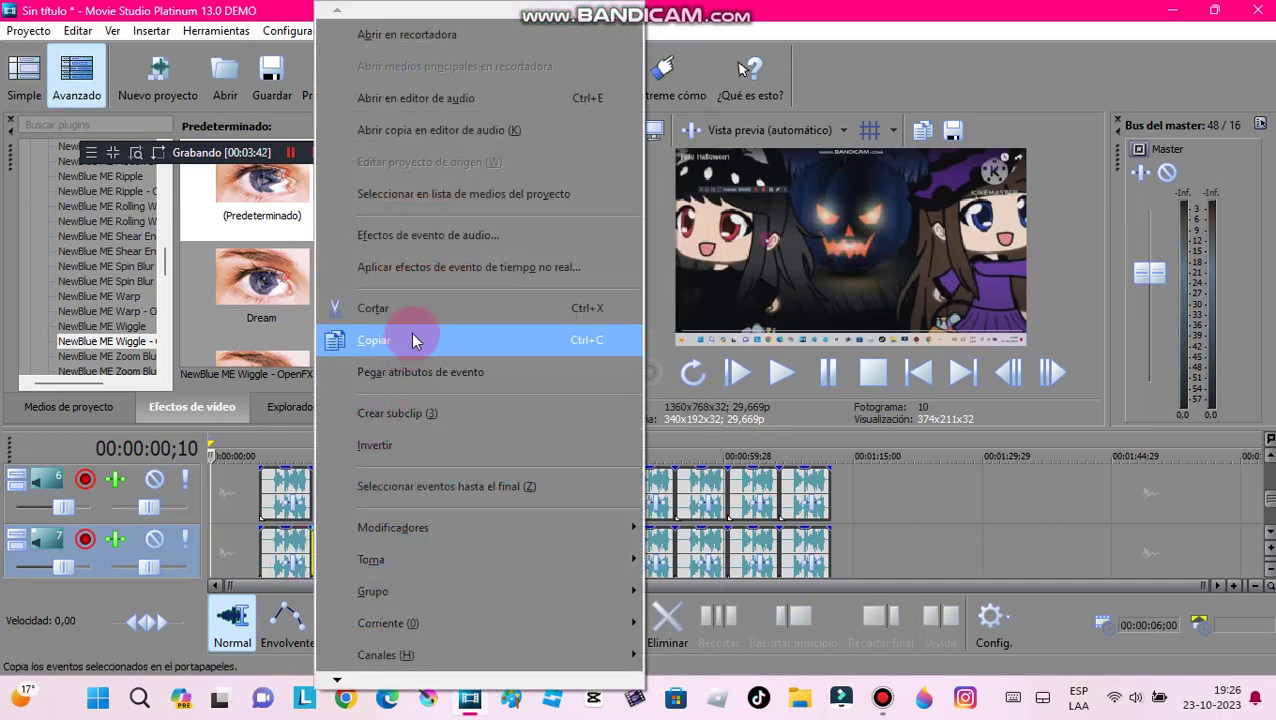
pyautogui.click(410, 308)
# Cut the fifth through twelfth clips from audio track 6, one after another
pyautogui.rightClick(440, 502)
pyautogui.click(502, 310)
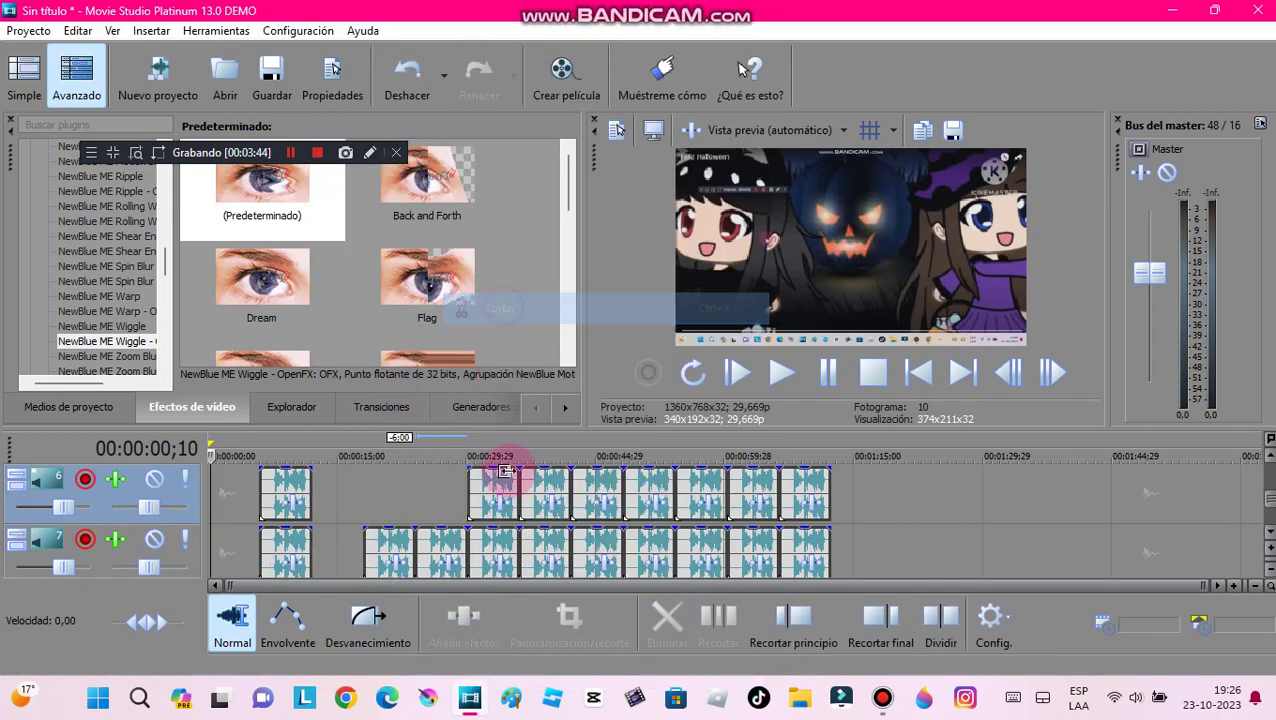
pyautogui.rightClick(472, 488)
pyautogui.click(521, 306)
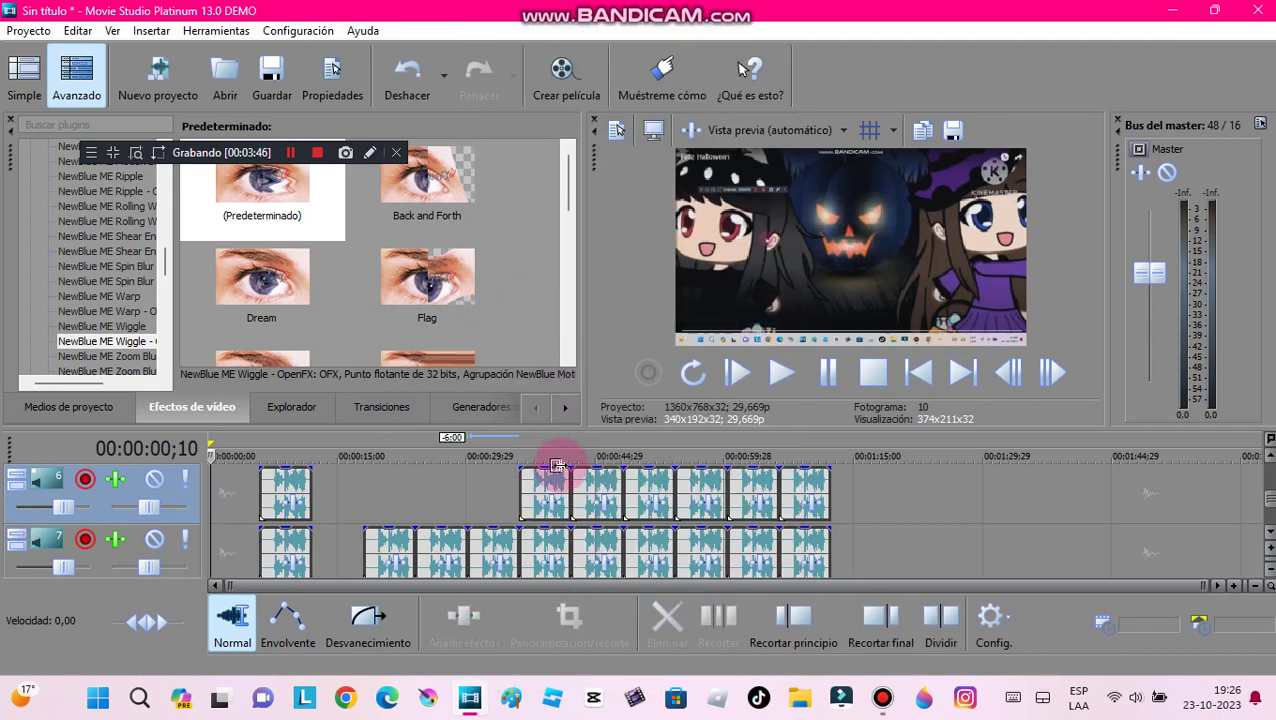
pyautogui.rightClick(535, 490)
pyautogui.click(561, 309)
pyautogui.rightClick(600, 490)
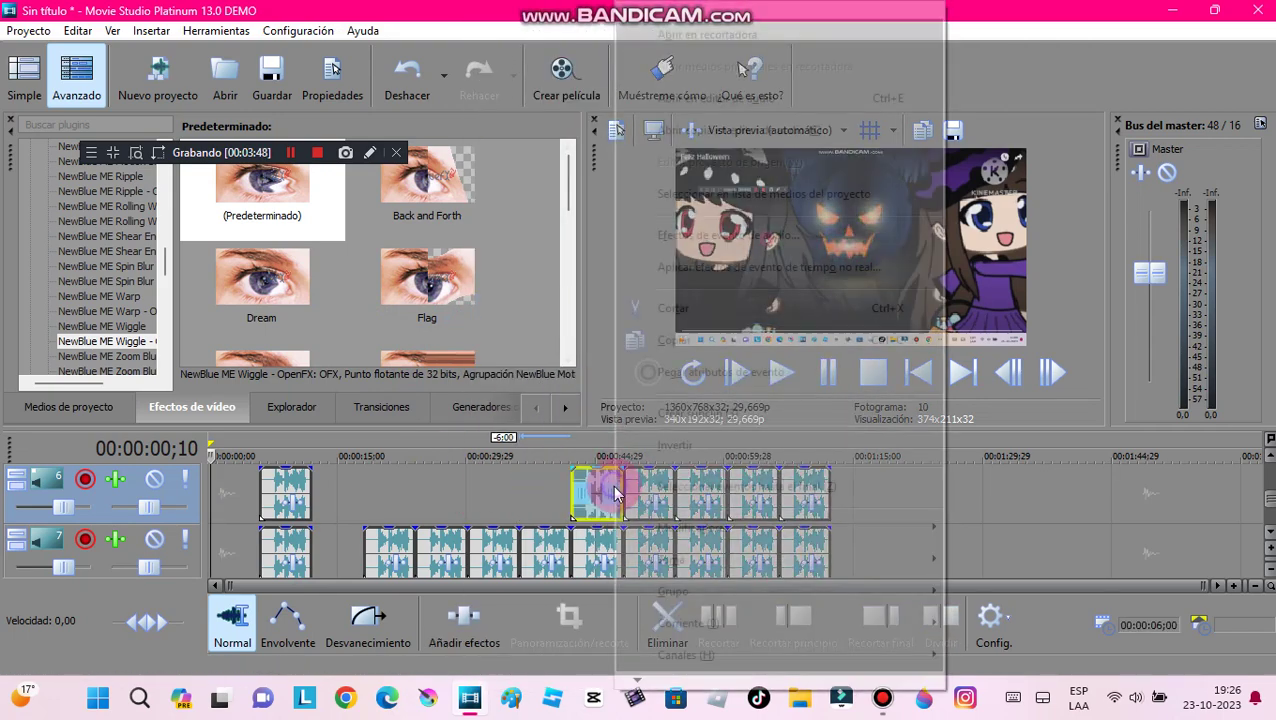
pyautogui.click(655, 309)
pyautogui.rightClick(650, 488)
pyautogui.click(722, 309)
pyautogui.rightClick(698, 495)
pyautogui.click(700, 490)
pyautogui.rightClick(703, 490)
pyautogui.click(733, 312)
pyautogui.click(749, 490)
pyautogui.rightClick(752, 490)
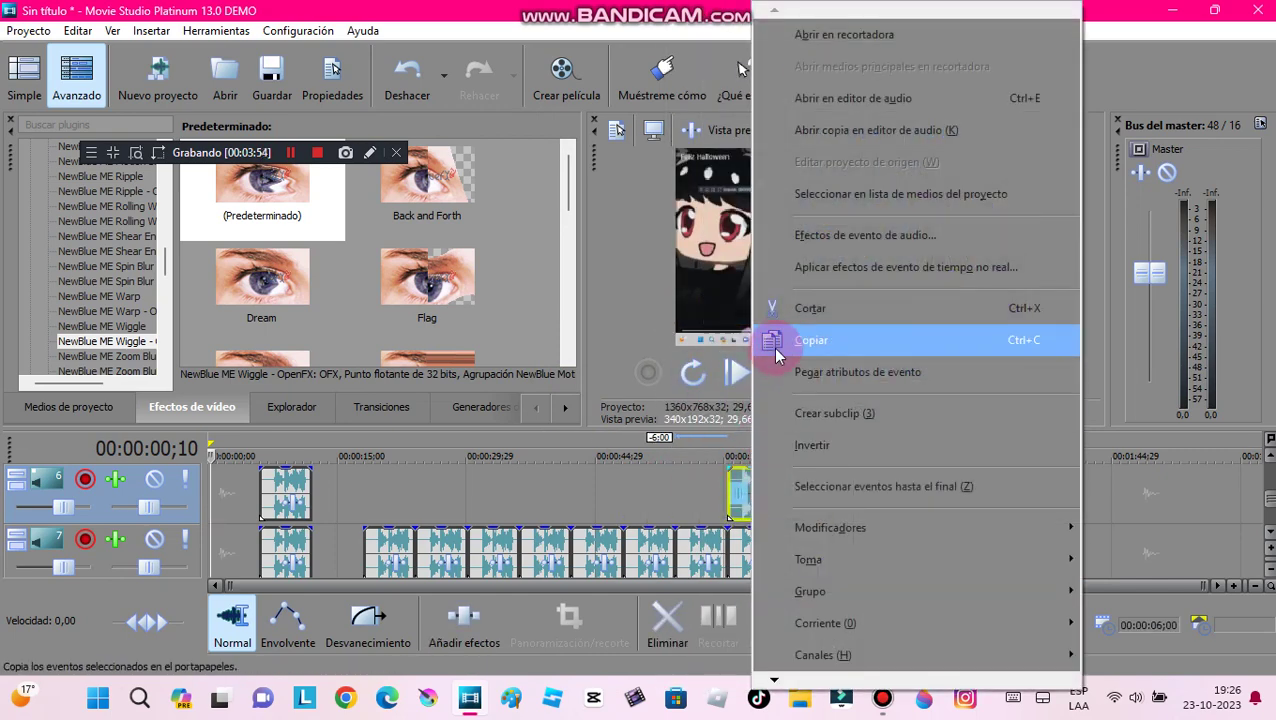
pyautogui.click(793, 320)
pyautogui.click(813, 481)
pyautogui.rightClick(813, 497)
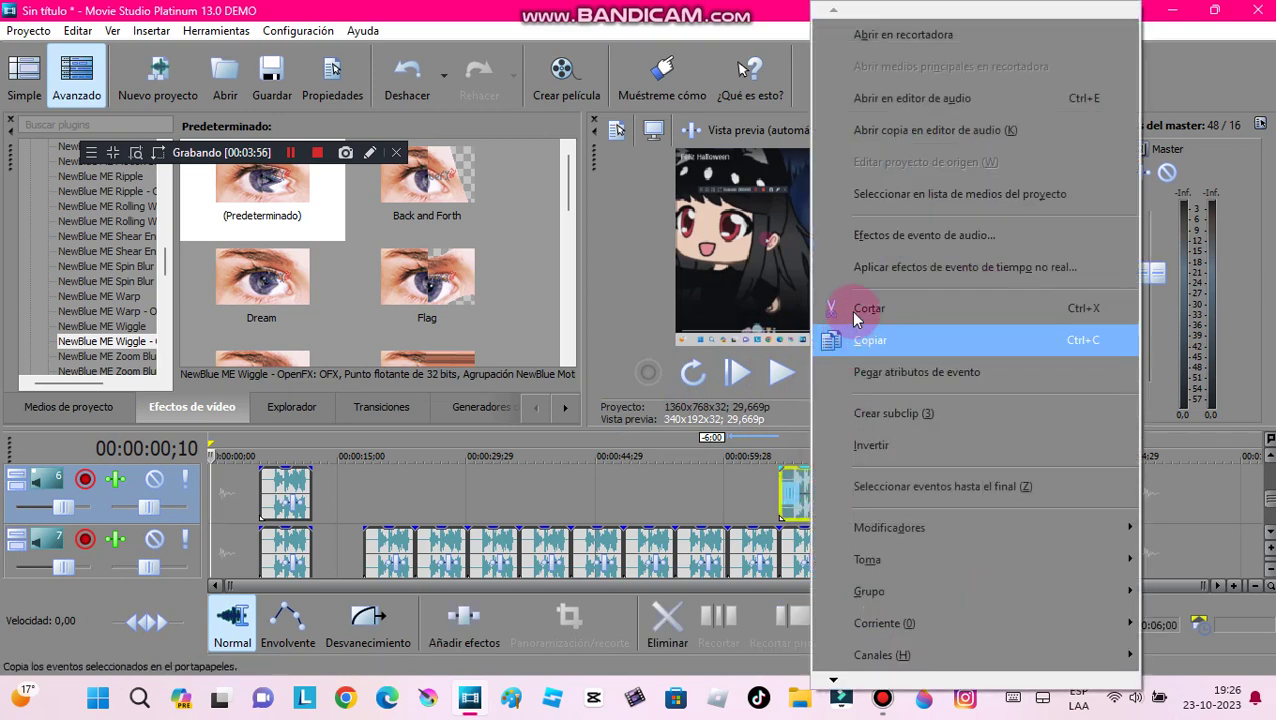
pyautogui.click(849, 315)
# Cut the fourth through twelfth clips from audio track 7, leaving only the second clip there
pyautogui.click(402, 565)
pyautogui.rightClick(399, 543)
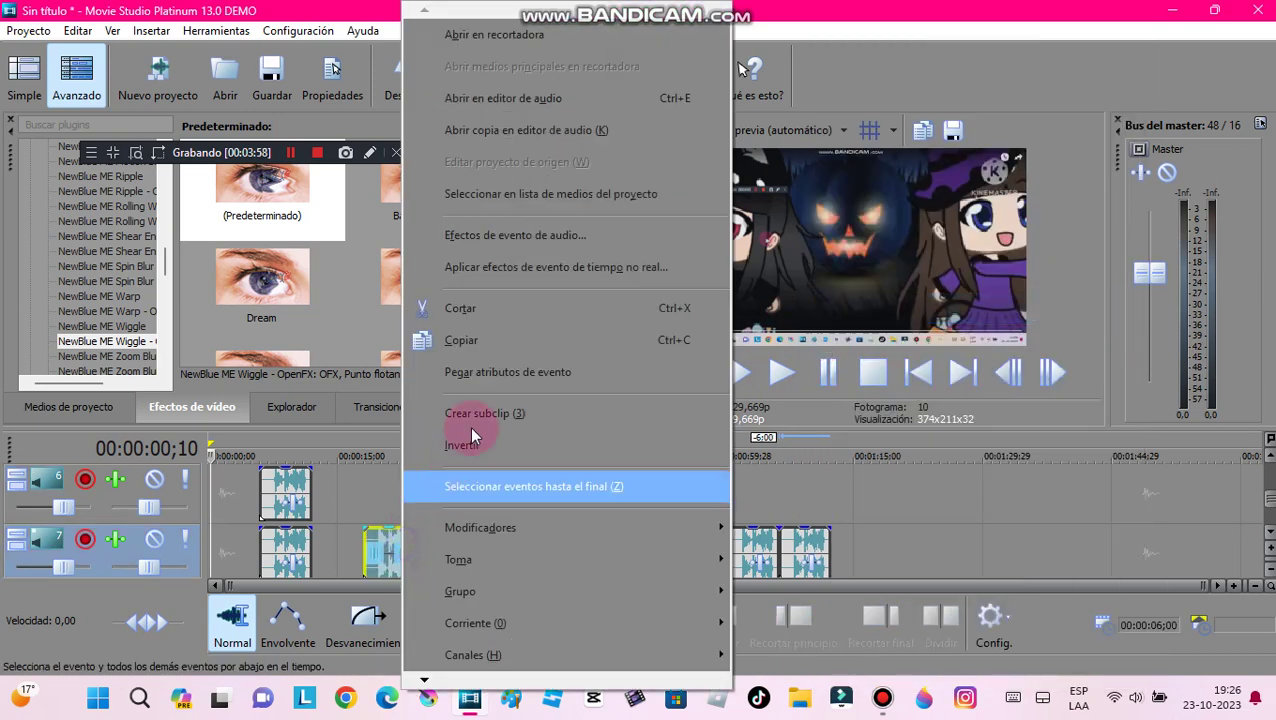
pyautogui.click(507, 306)
pyautogui.rightClick(451, 528)
pyautogui.click(507, 310)
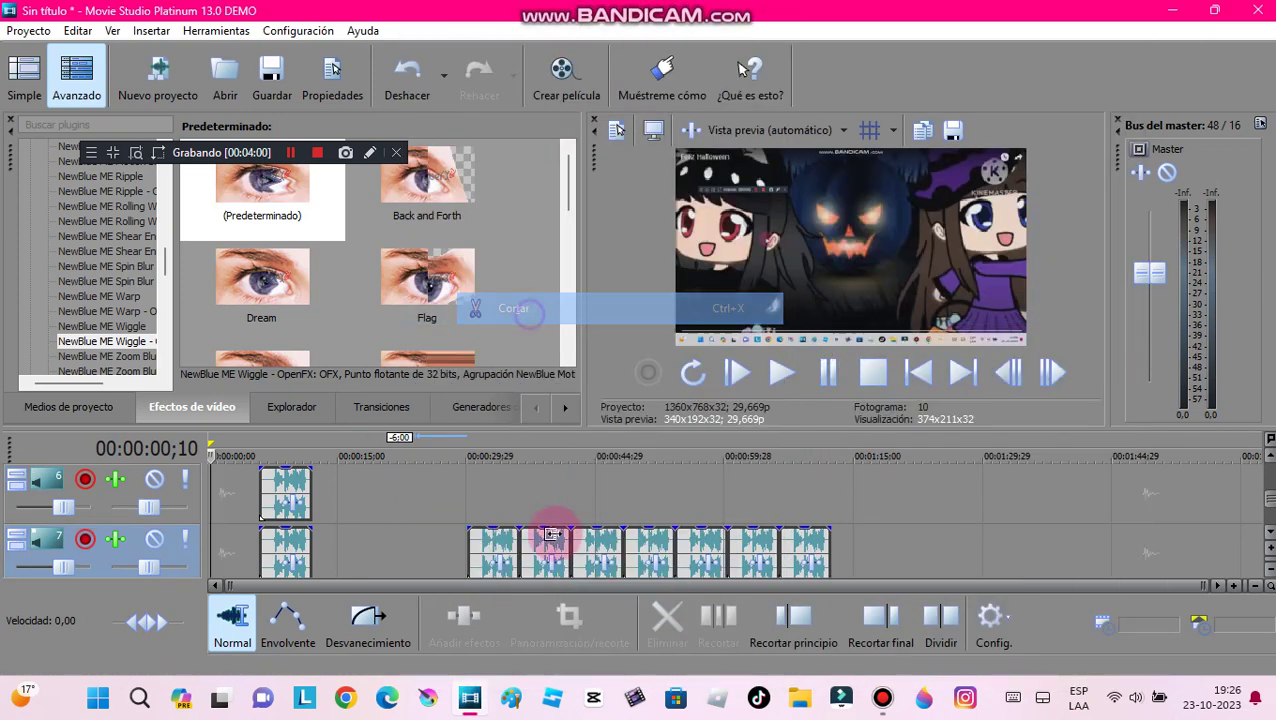
pyautogui.rightClick(512, 535)
pyautogui.click(585, 325)
pyautogui.rightClick(495, 540)
pyautogui.click(550, 305)
pyautogui.rightClick(593, 535)
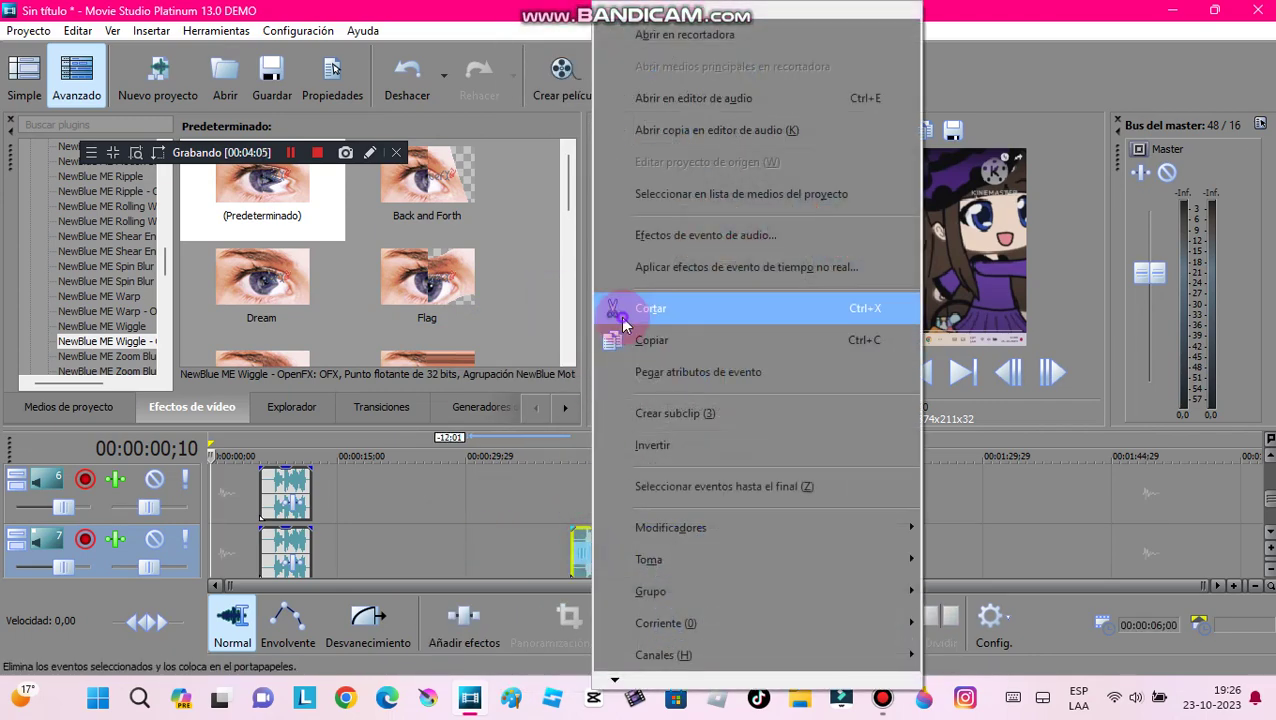
pyautogui.click(618, 310)
pyautogui.rightClick(747, 528)
pyautogui.rightClick(645, 537)
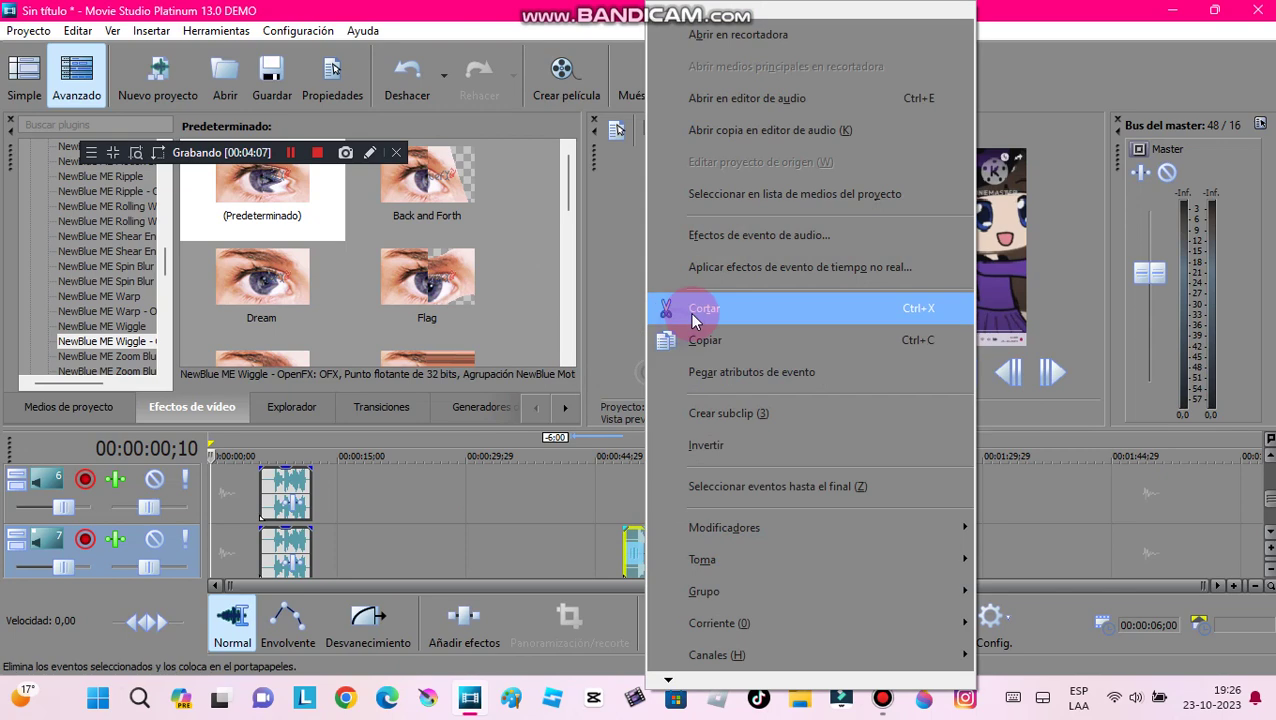
pyautogui.click(663, 310)
pyautogui.rightClick(693, 543)
pyautogui.click(723, 308)
pyautogui.rightClick(778, 541)
pyautogui.click(790, 308)
pyautogui.rightClick(800, 548)
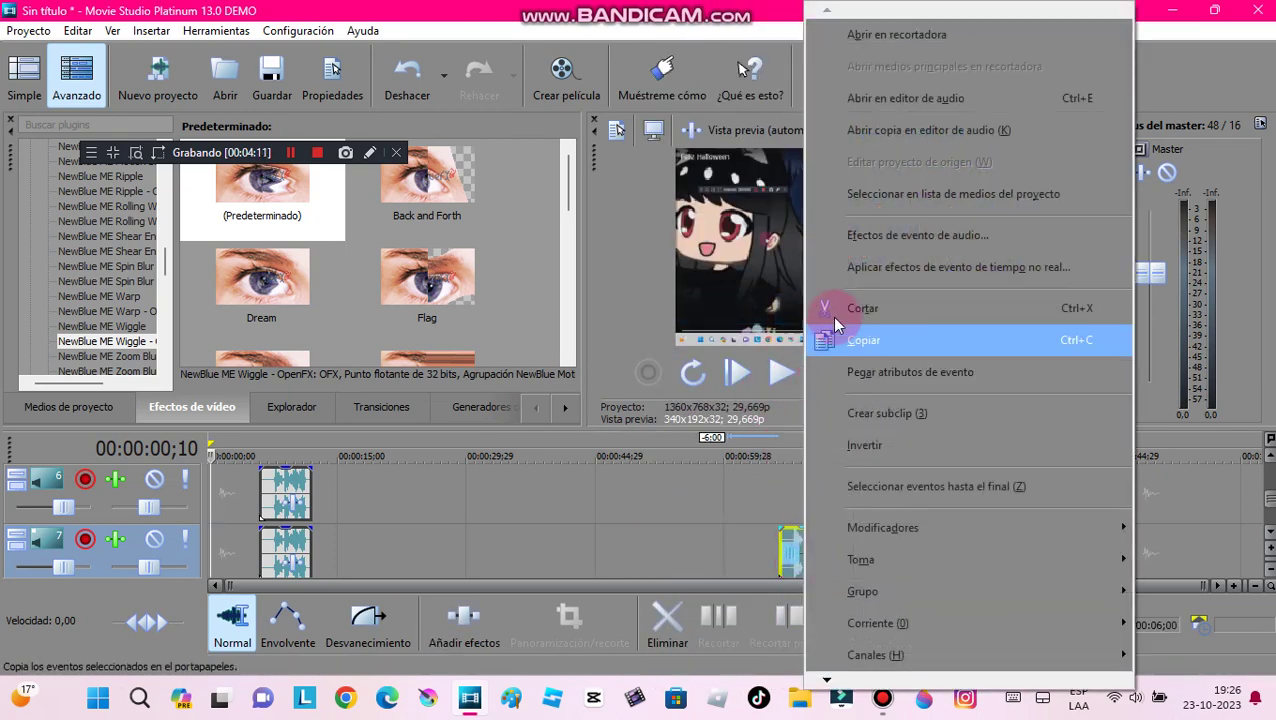
pyautogui.click(826, 306)
# Set the remaining clip on audio track 4 to the élastique pitch method with a pitch change of -2
pyautogui.moveTo(1269, 498)
pyautogui.mouseDown()
pyautogui.moveTo(1267, 510)
pyautogui.moveTo(1269, 483)
pyautogui.mouseUp()
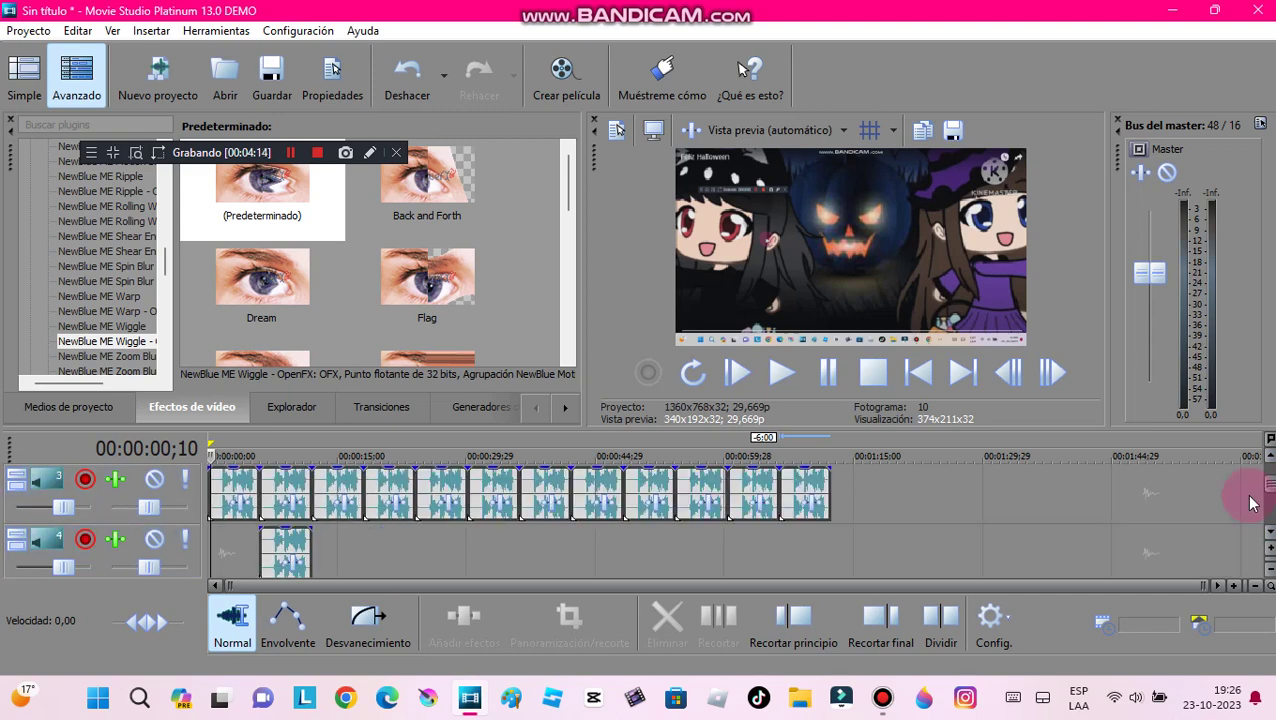
pyautogui.rightClick(280, 540)
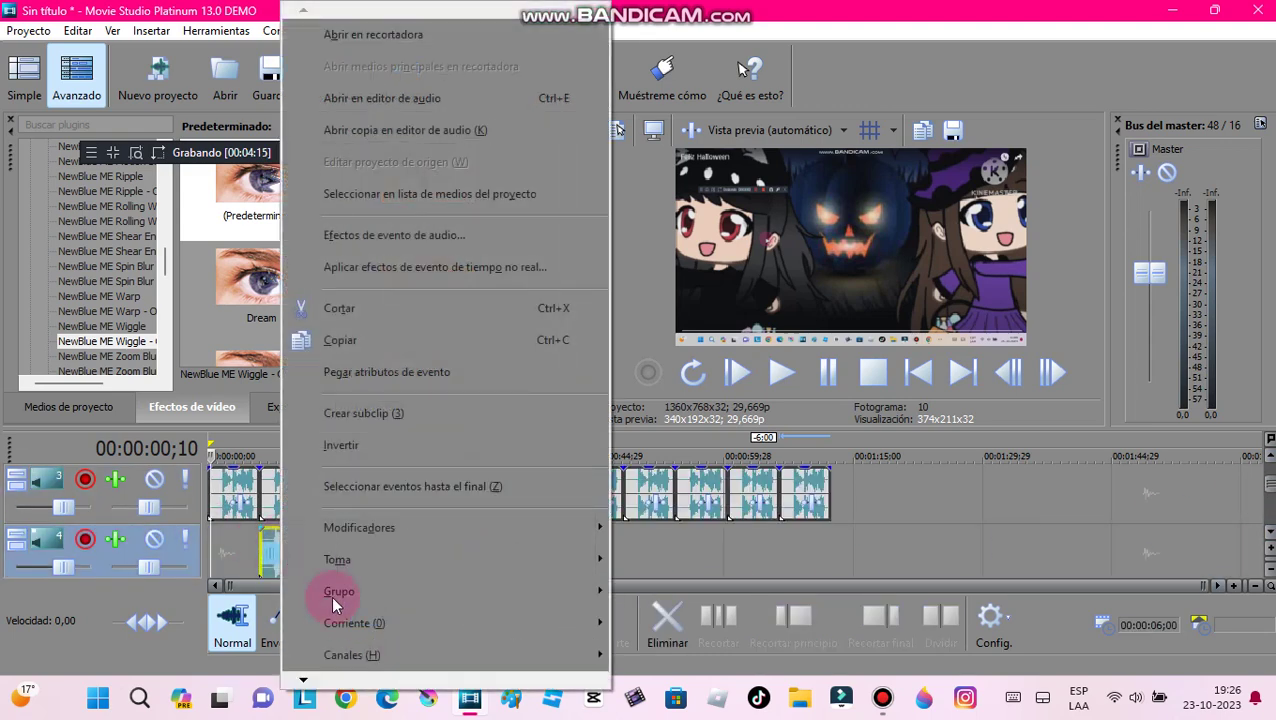
pyautogui.click(263, 563)
pyautogui.rightClick(270, 565)
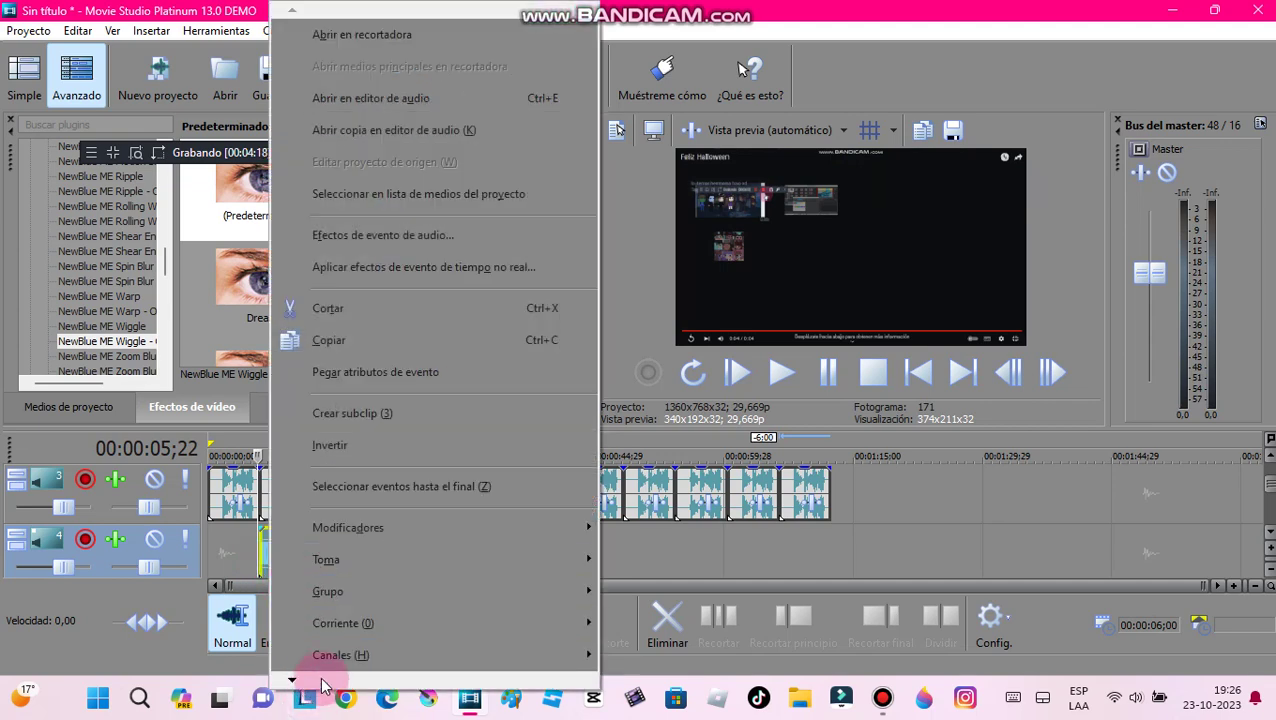
pyautogui.click(335, 632)
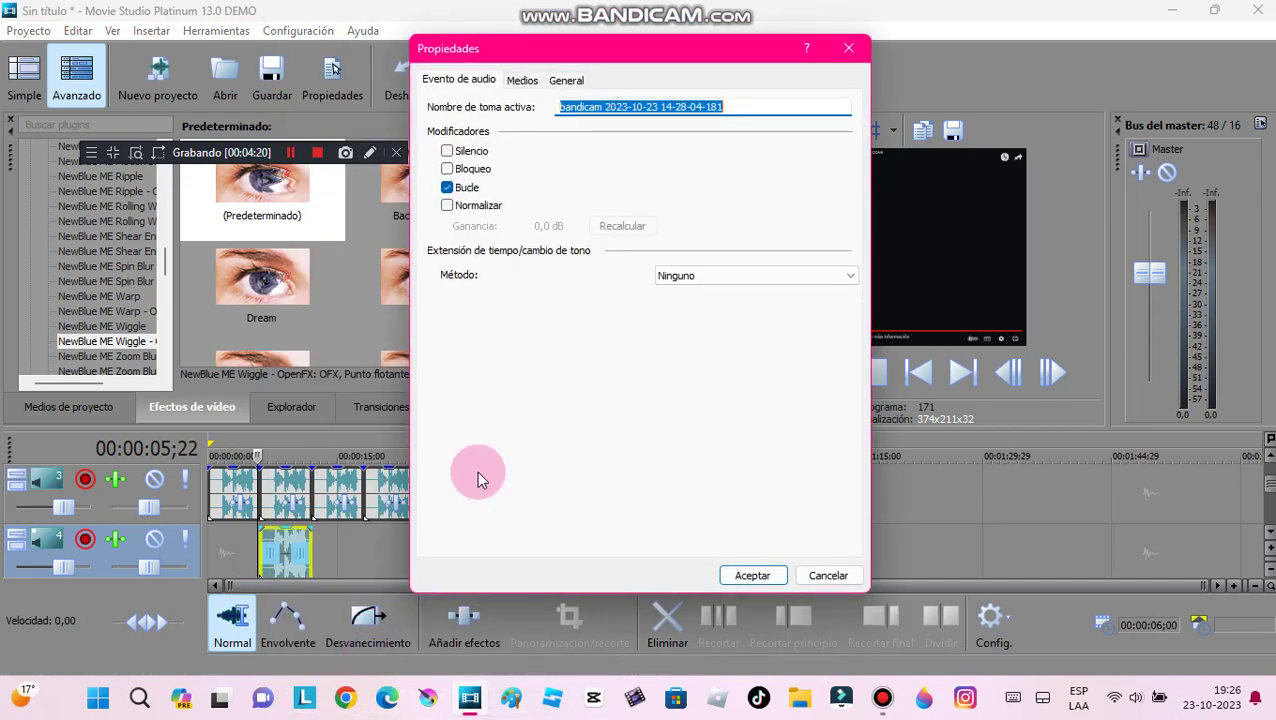
pyautogui.click(710, 277)
pyautogui.click(712, 300)
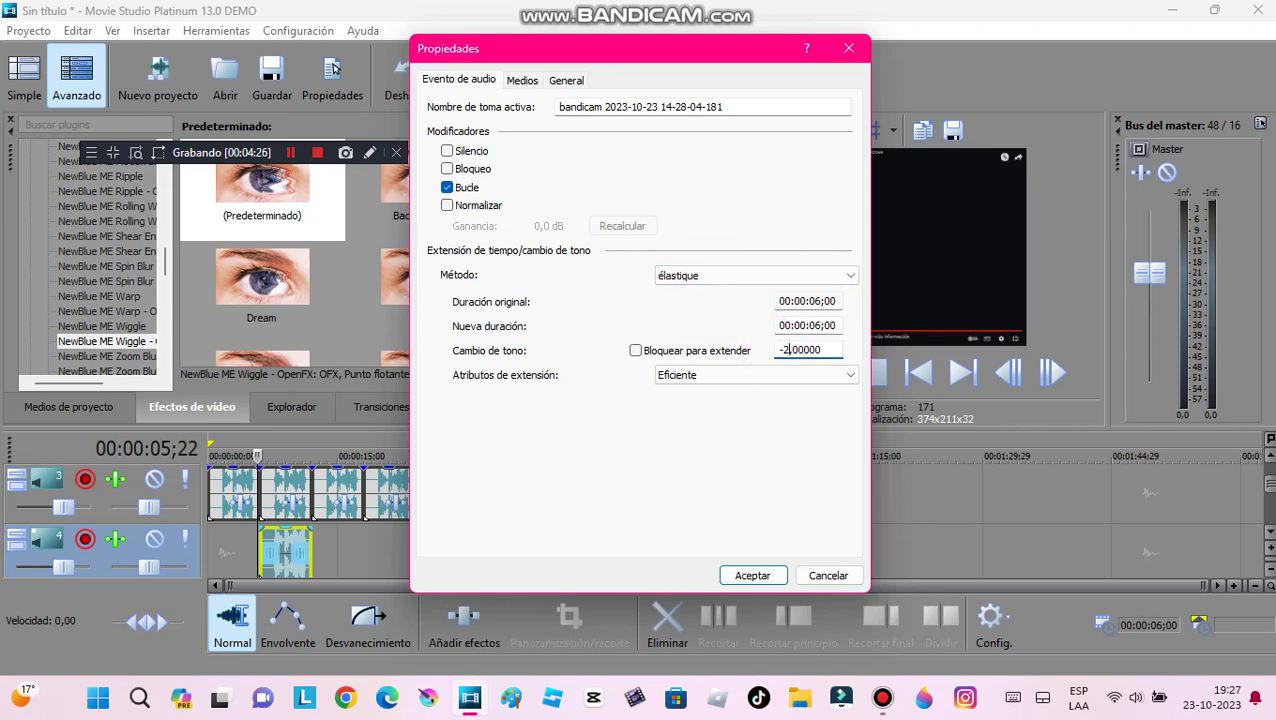
pyautogui.click(752, 575)
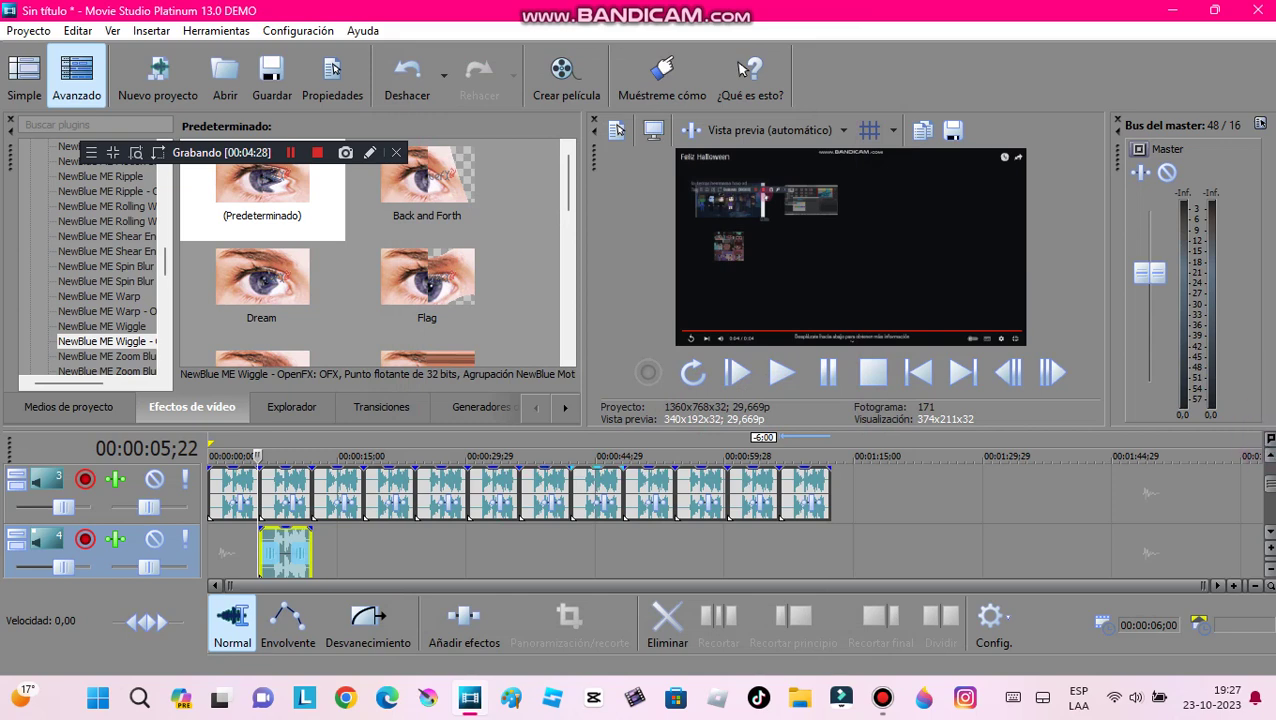
# Set the remaining clip on audio track 5 to the élastique pitch method with a pitch change of -8
pyautogui.click(1265, 491)
pyautogui.rightClick(285, 495)
pyautogui.moveTo(300, 677)
pyautogui.click(340, 633)
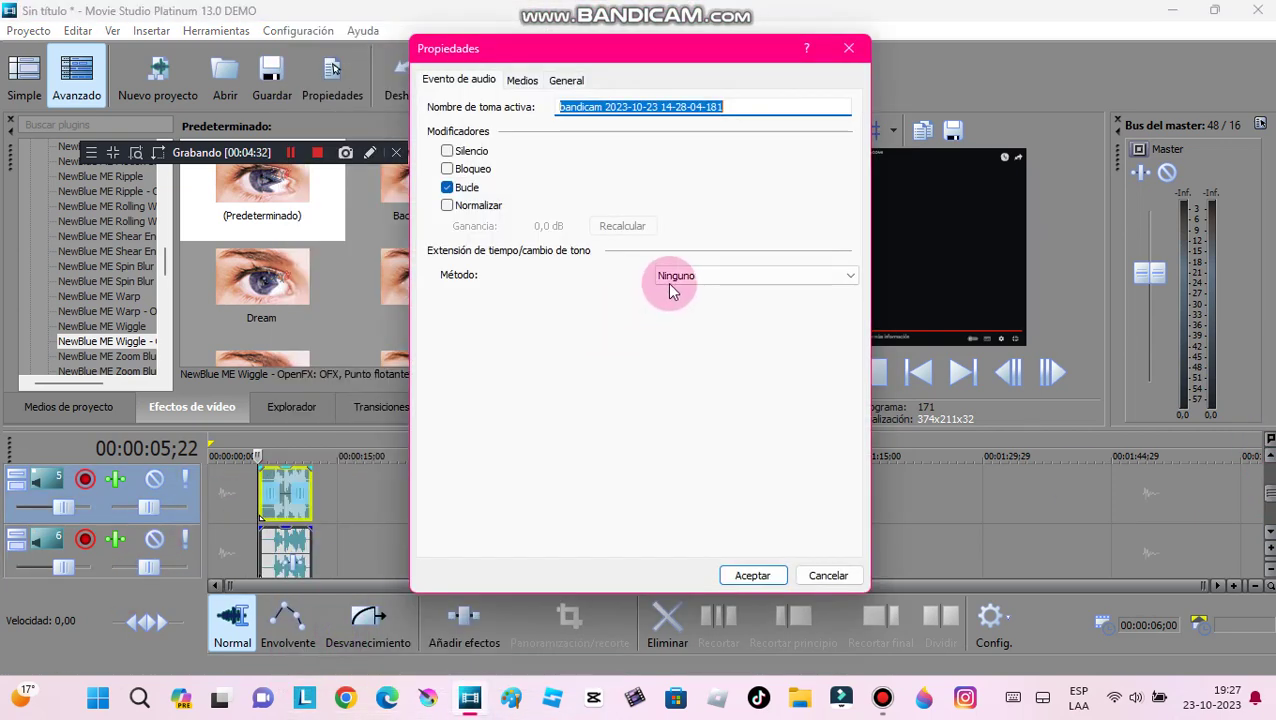
pyautogui.click(749, 276)
pyautogui.click(724, 314)
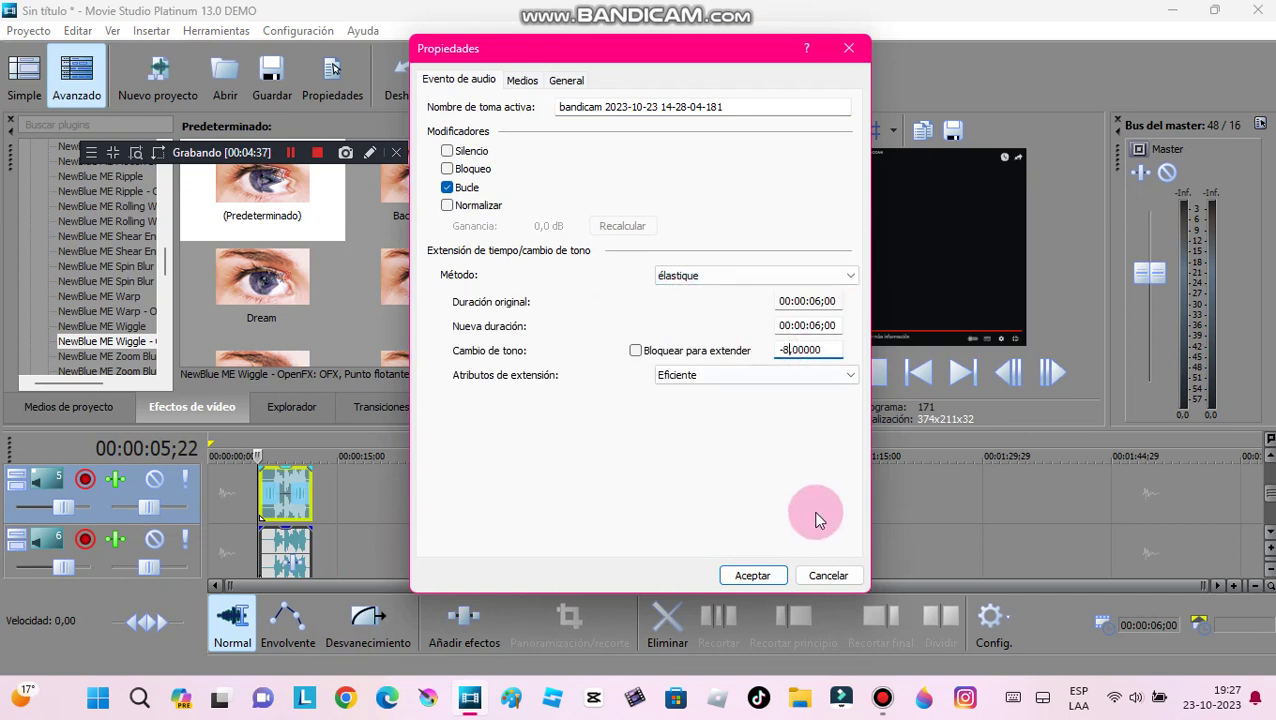
pyautogui.click(781, 578)
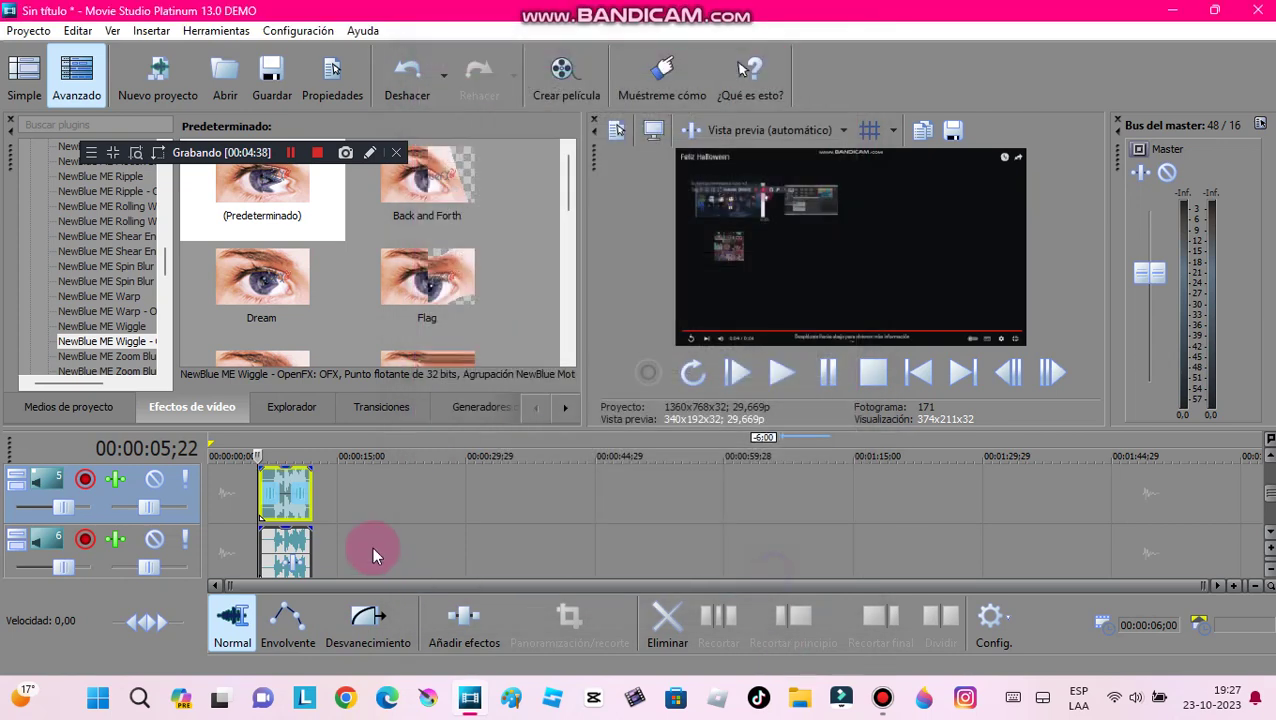
# Set the time stretch and pitch shift method of the clip on audio track 6 to élastique
pyautogui.rightClick(283, 545)
pyautogui.moveTo(362, 662)
pyautogui.click(385, 628)
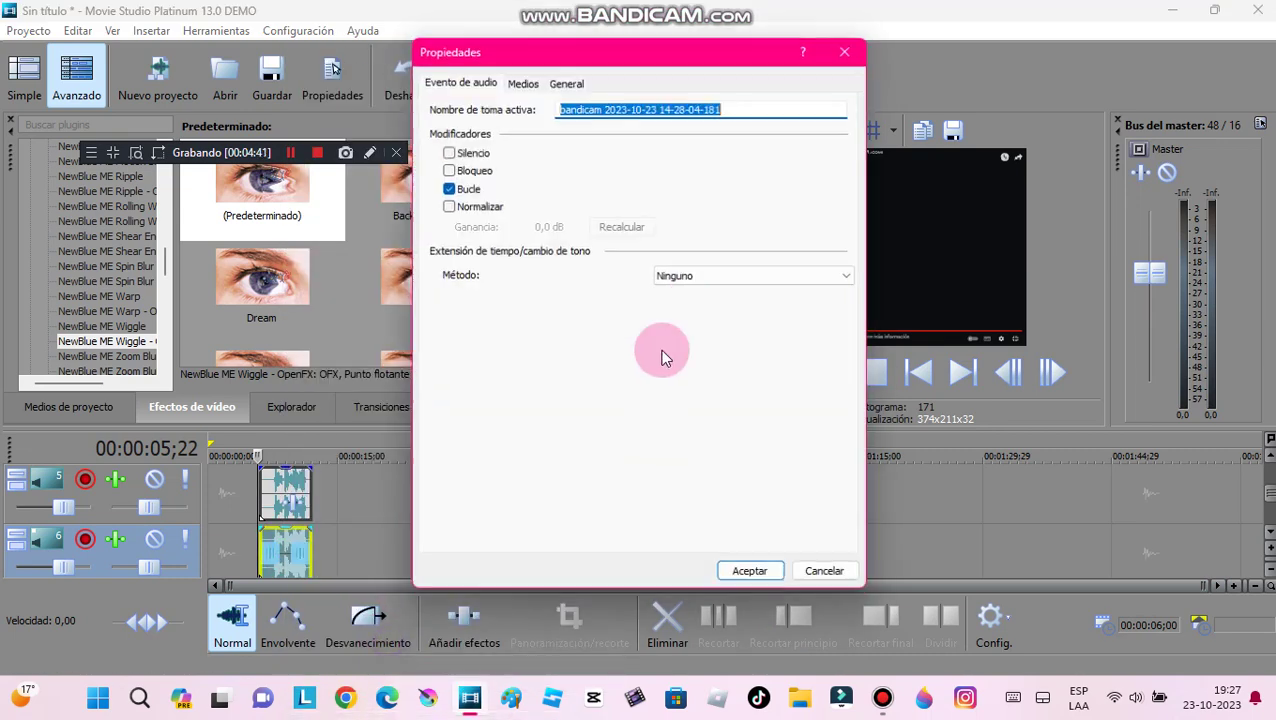
pyautogui.click(697, 276)
pyautogui.click(682, 307)
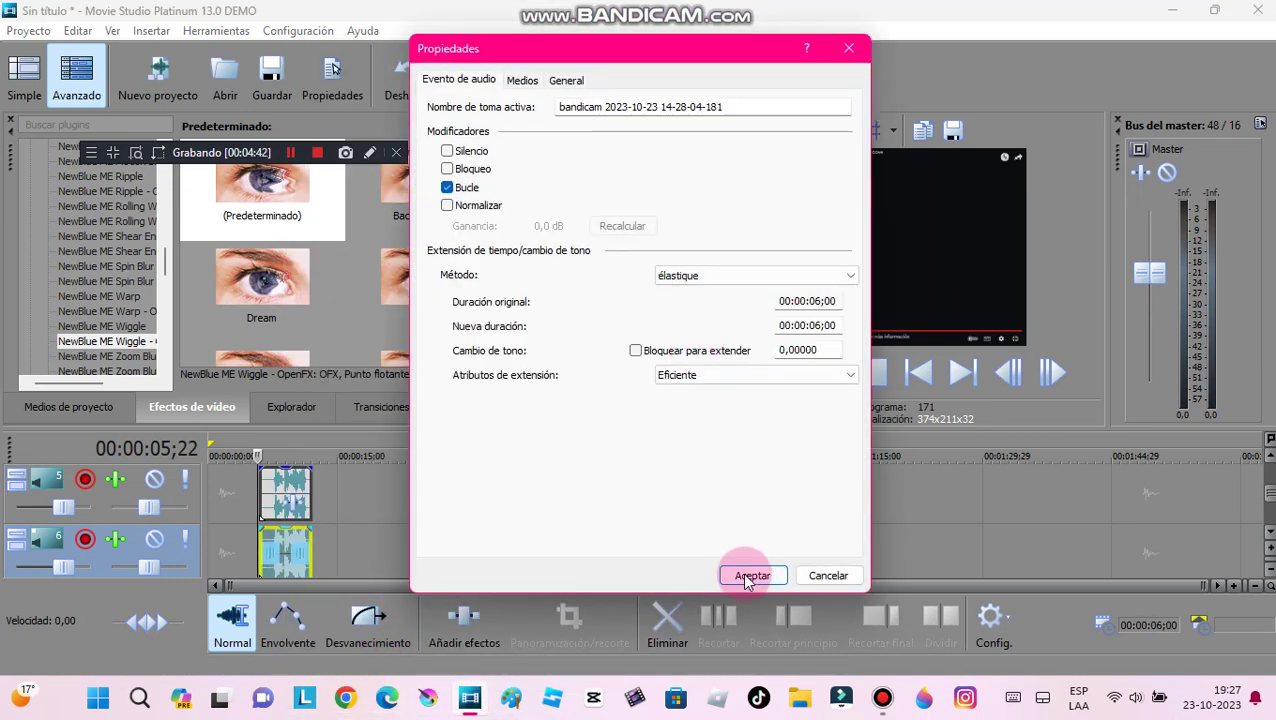
pyautogui.click(755, 576)
# Set the time stretch and pitch shift method of the clip on audio track 7 to élastique
pyautogui.moveTo(1270, 496); pyautogui.dragTo(1270, 502)
pyautogui.rightClick(268, 540)
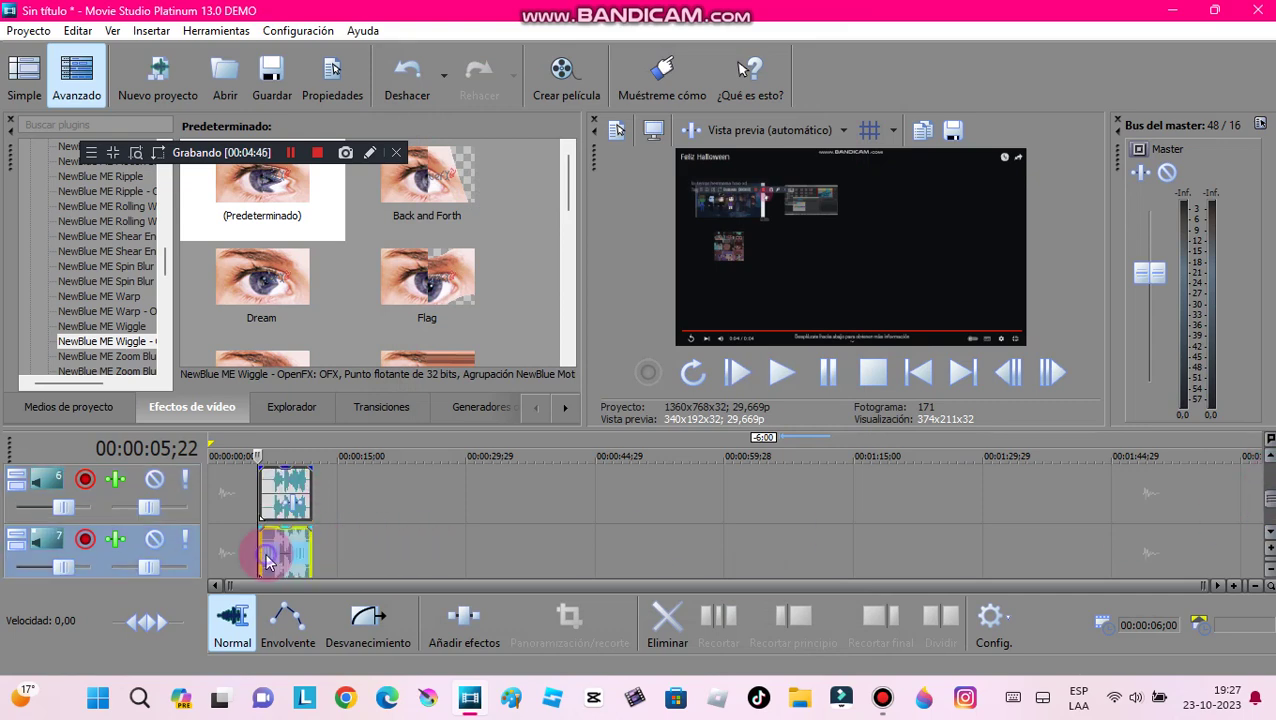
pyautogui.click(341, 640)
pyautogui.click(705, 276)
pyautogui.click(688, 304)
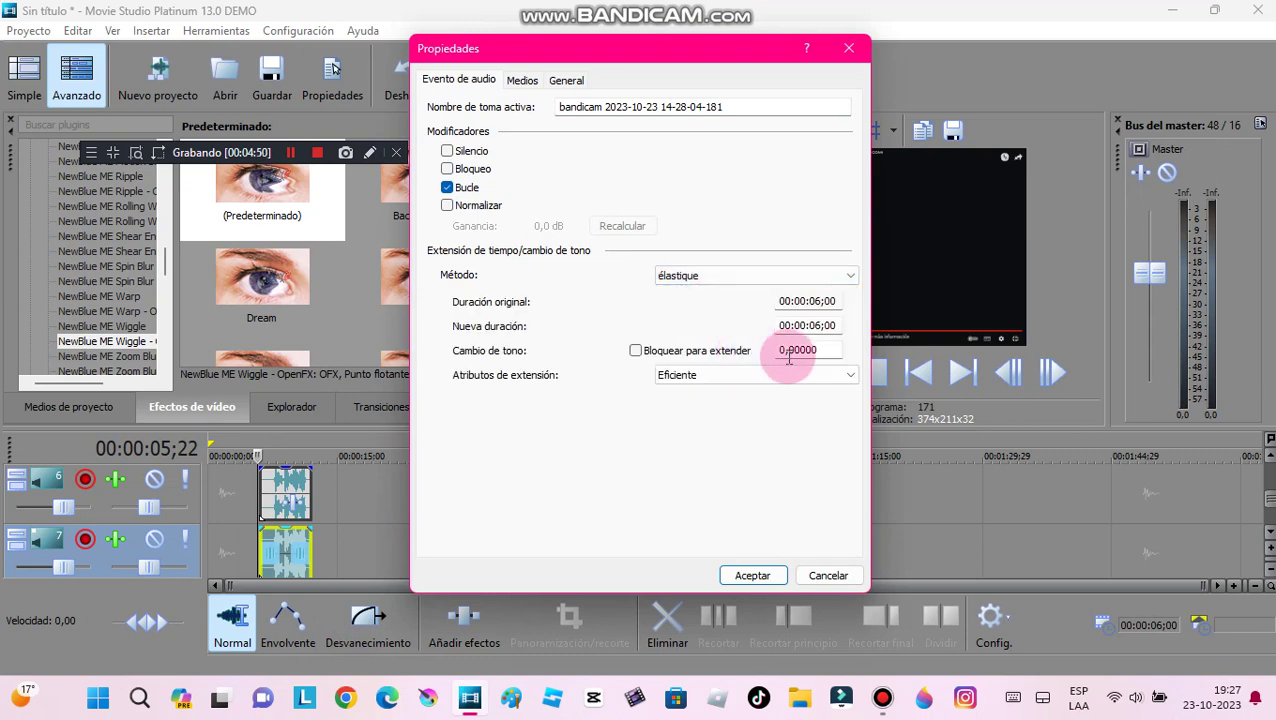
pyautogui.click(729, 588)
# Play back the second clip to preview the green distorted effect with its layered audio, and pause near its end
pyautogui.click(848, 373)
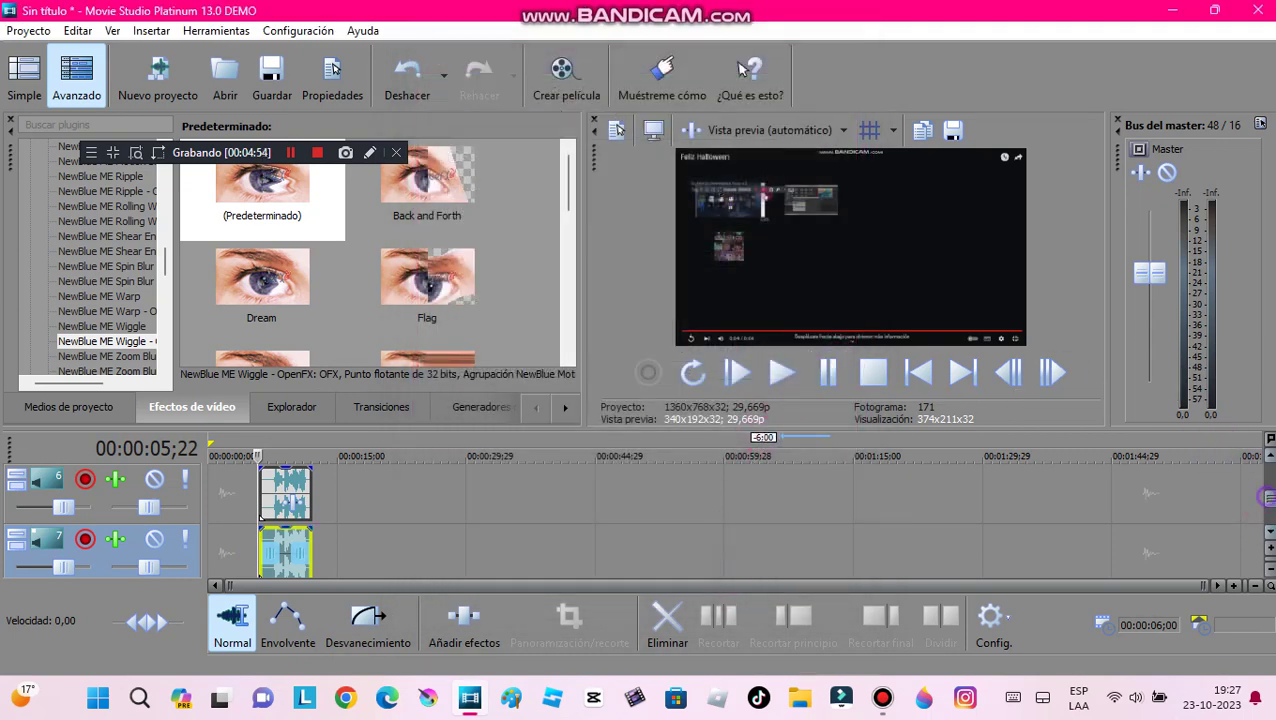
pyautogui.moveTo(1266, 497); pyautogui.dragTo(1150, 432)
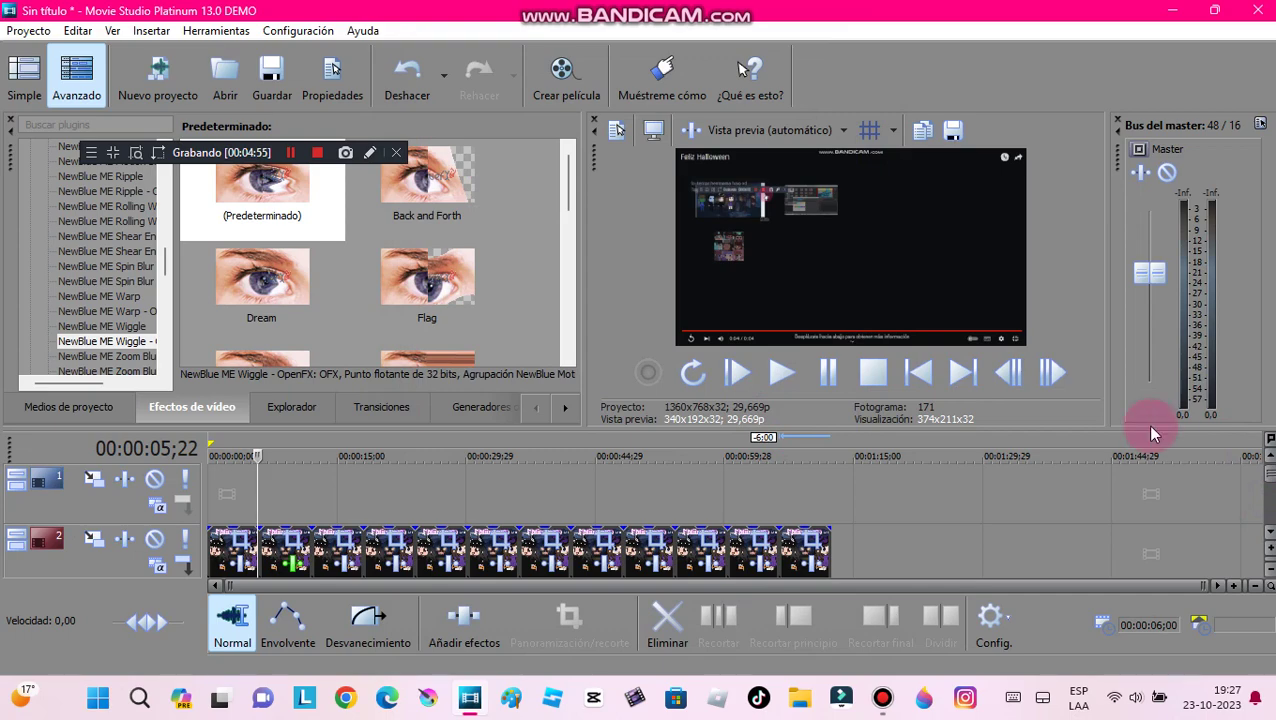
pyautogui.click(836, 385)
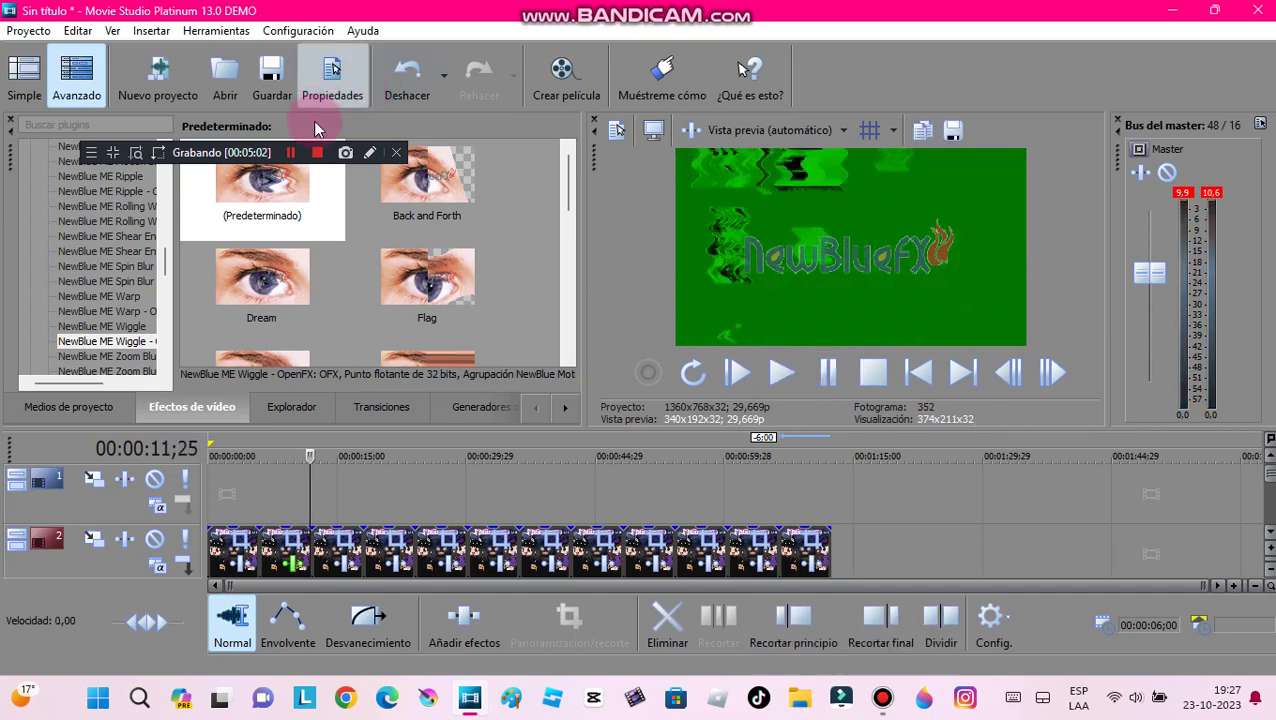